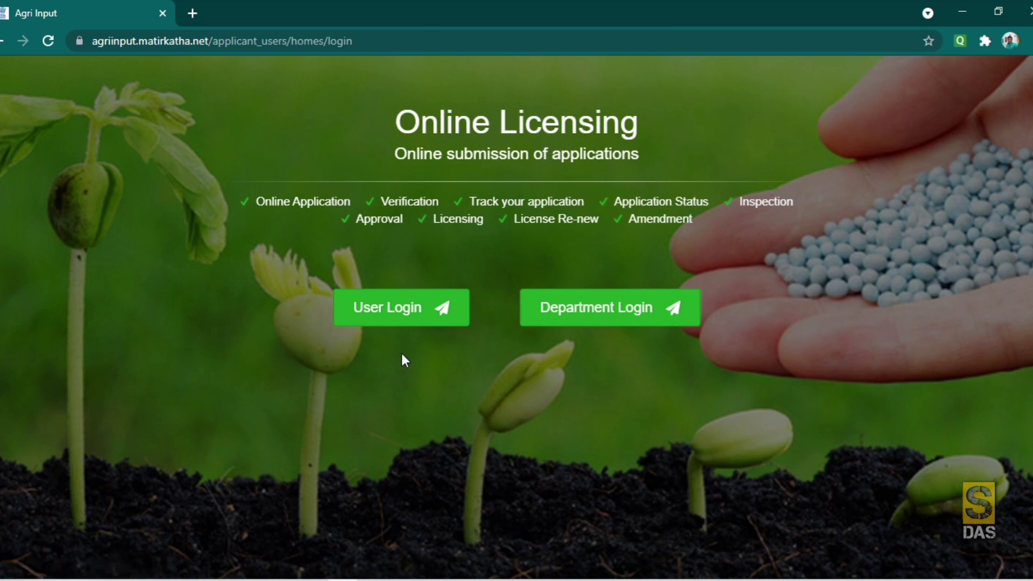
- Go to the applicant User Login page from the Online Licensing home page
click(386, 316)
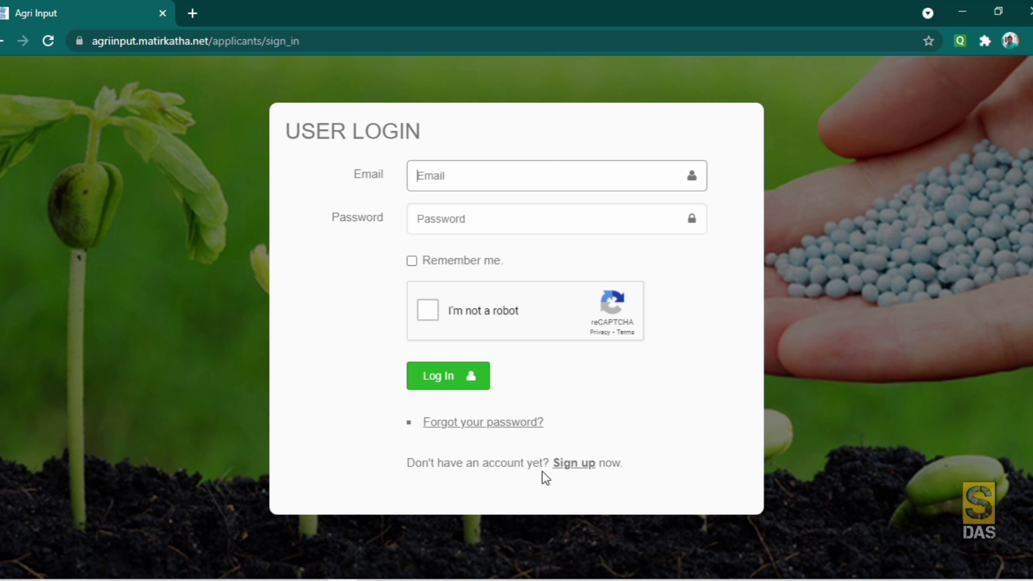
- Follow the 'Sign up' link to start a new applicant registration
click(573, 466)
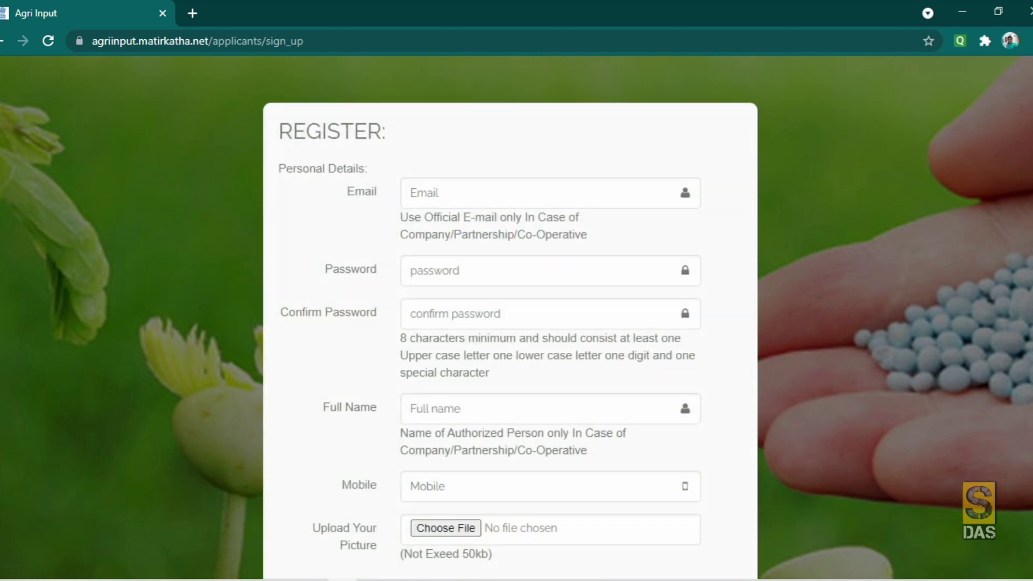
- Look over the empty registration form and place the cursor in the Email field
scroll(452, 309, down, 4)
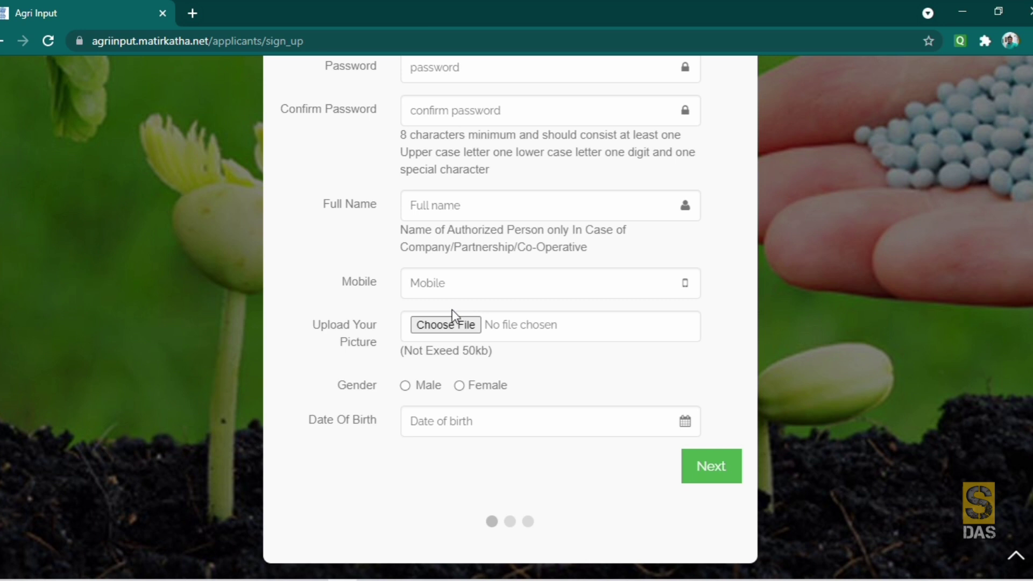
scroll(565, 357, up, 4)
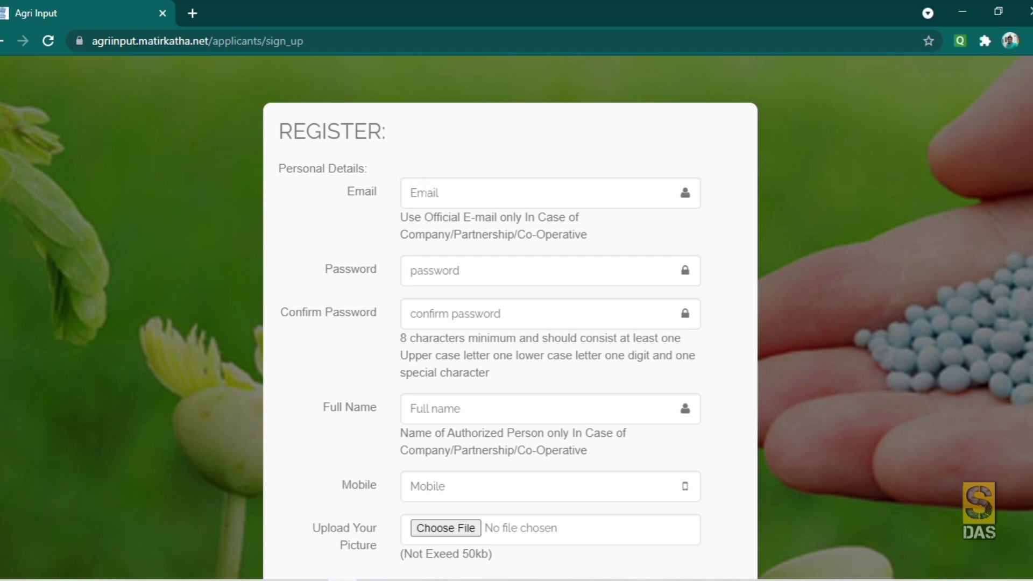
click(410, 192)
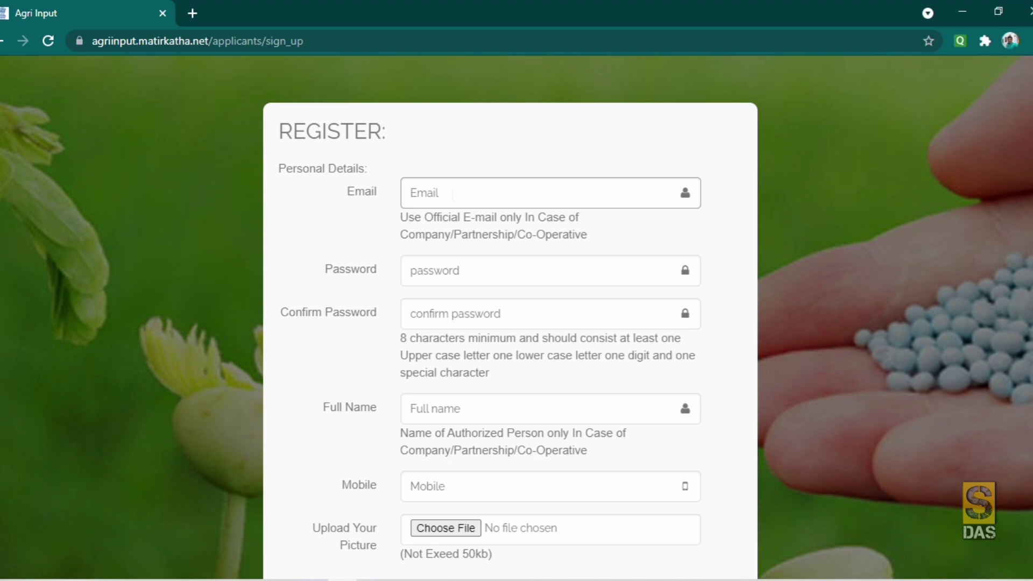
- Enter the applicant's email address and a password
text(123@email.com)
click(430, 271)
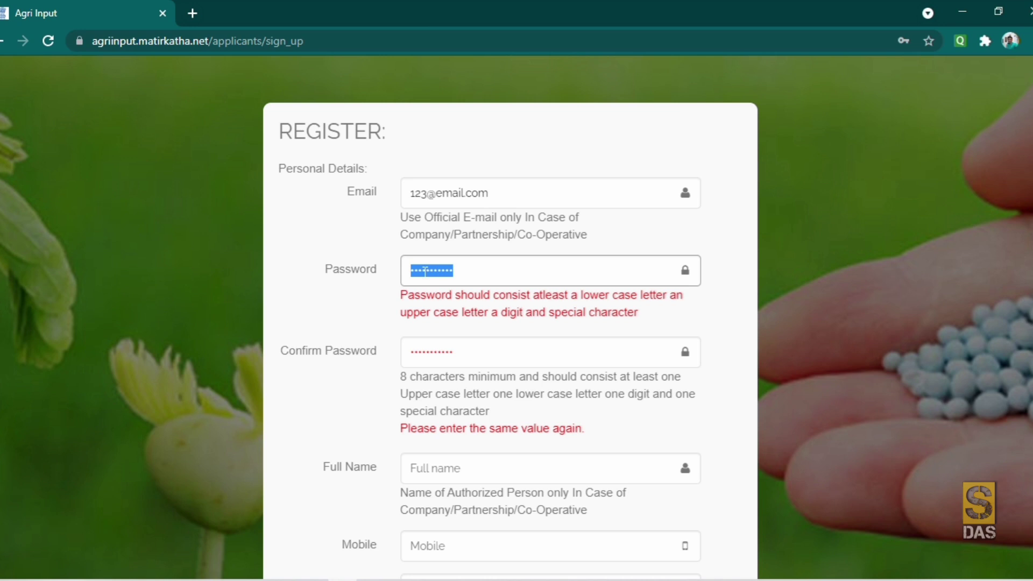
text(a)
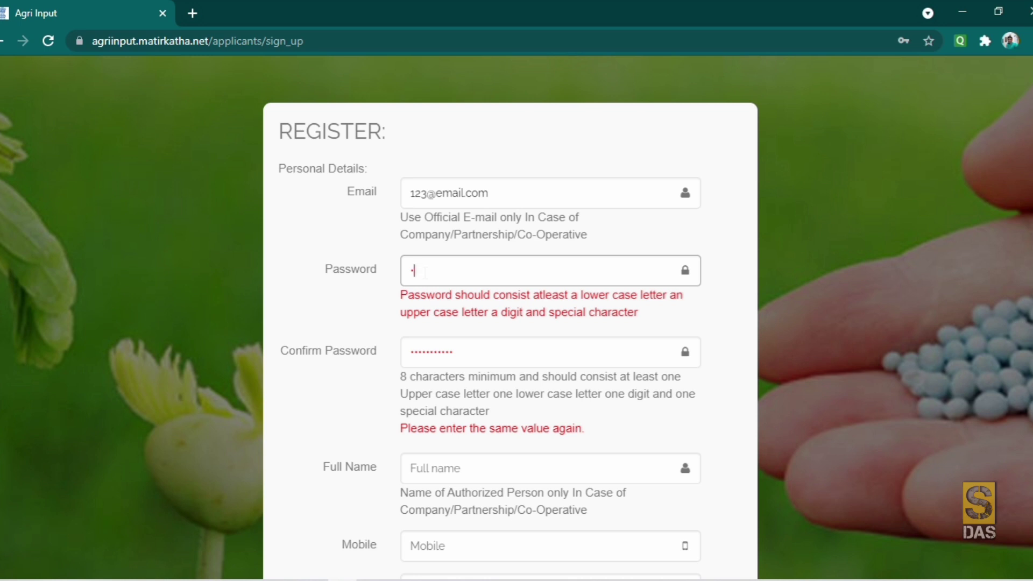
text(•••••)
text(•)
text(@123)
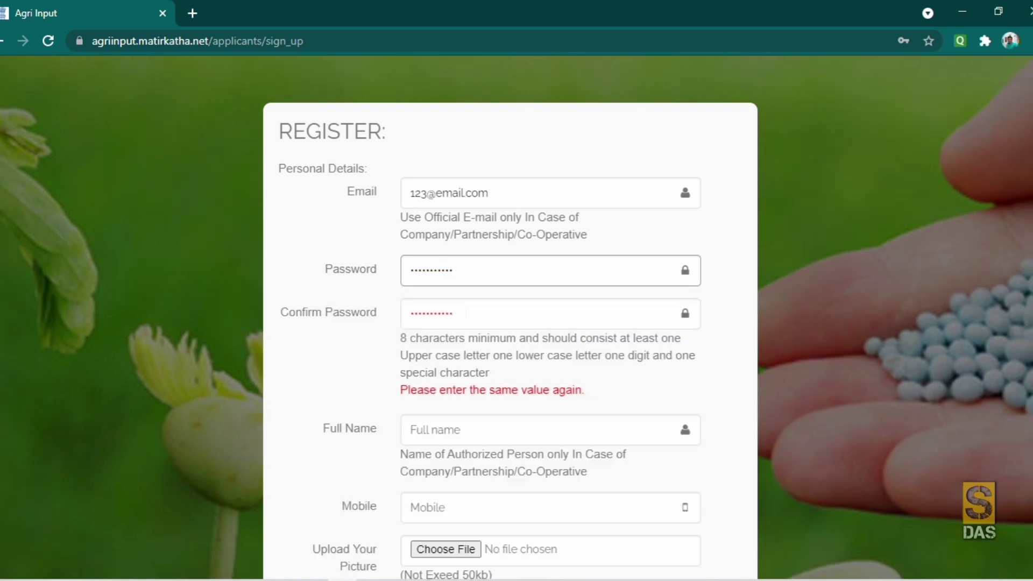
- Replace the Confirm Password contents with the same password so both match
click(454, 314)
key(shift+Left)
key(shift+Left)
key(shift+Left)
key(shift+Left)
key(shift+Left)
key(shift+Left)
key(shift+Left)
key(shift+Left)
key(shift+Left)
key(shift+Left)
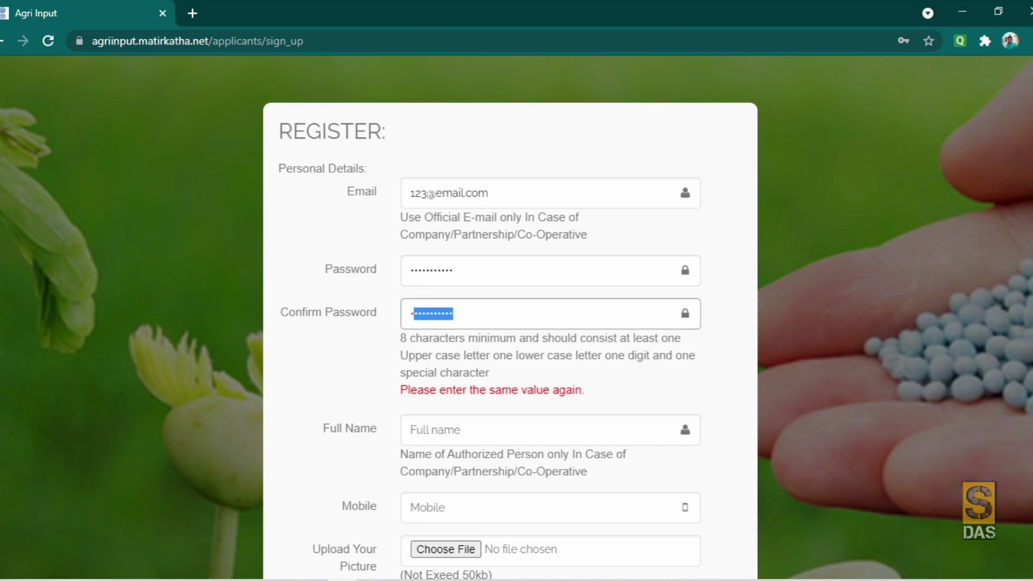
key(Home)
key(shift+Right)
key(shift+Right)
key(shift+Right)
key(shift+Right)
key(shift+Right)
key(shift+Right)
key(shift+Right)
key(shift+Right)
key(shift+Right)
key(shift+Right)
key(shift+Right)
text(***********)
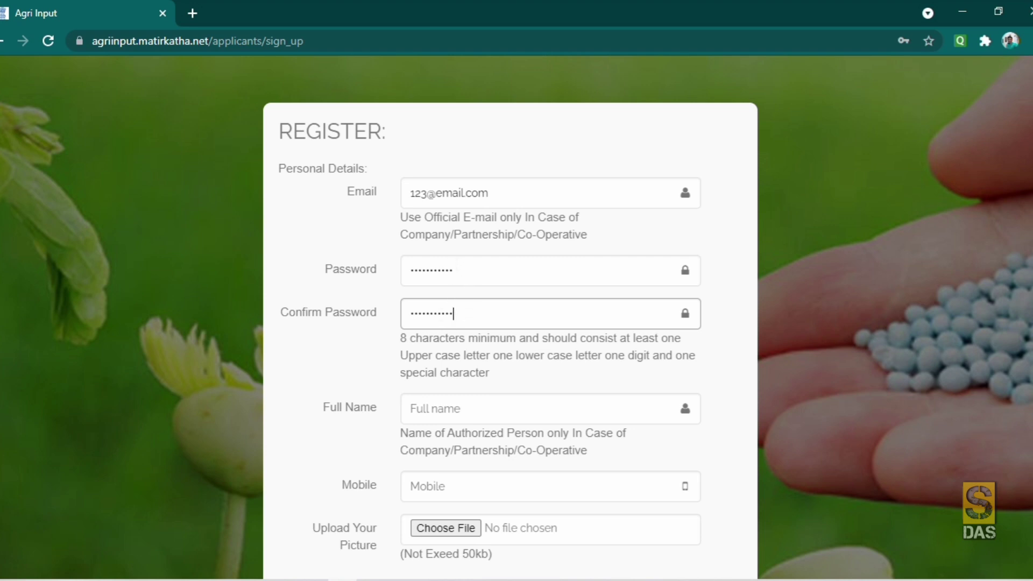
scroll(517, 318, down, 2)
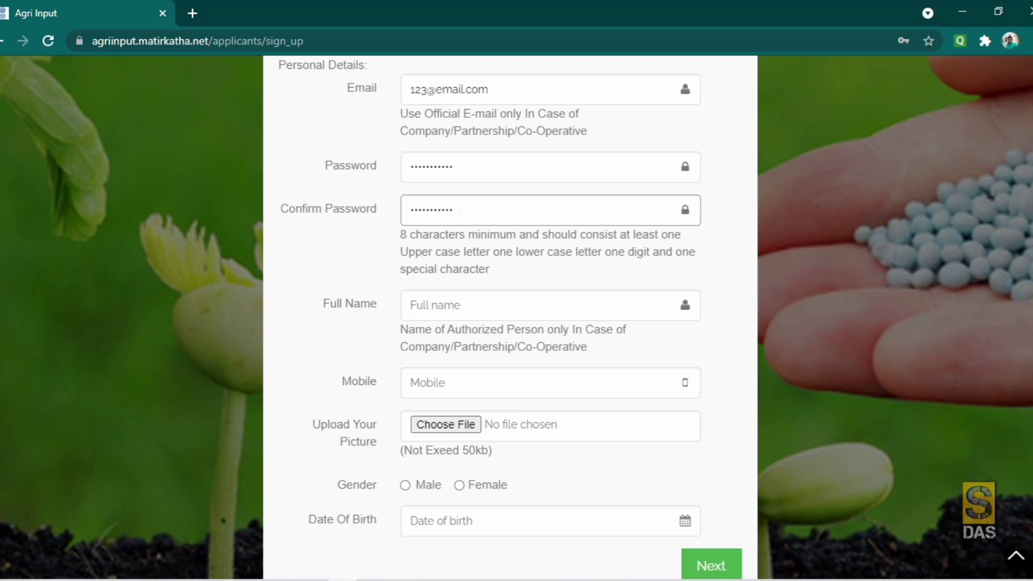
- Enter the applicant's full name and mobile number, then bring up the picture file picker
scroll(516, 318, down, 2)
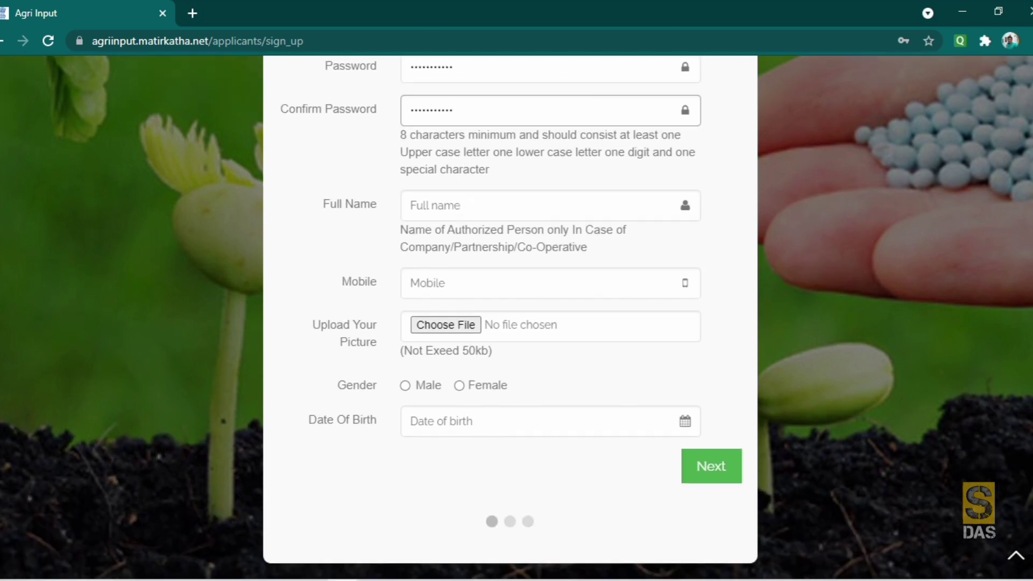
click(471, 205)
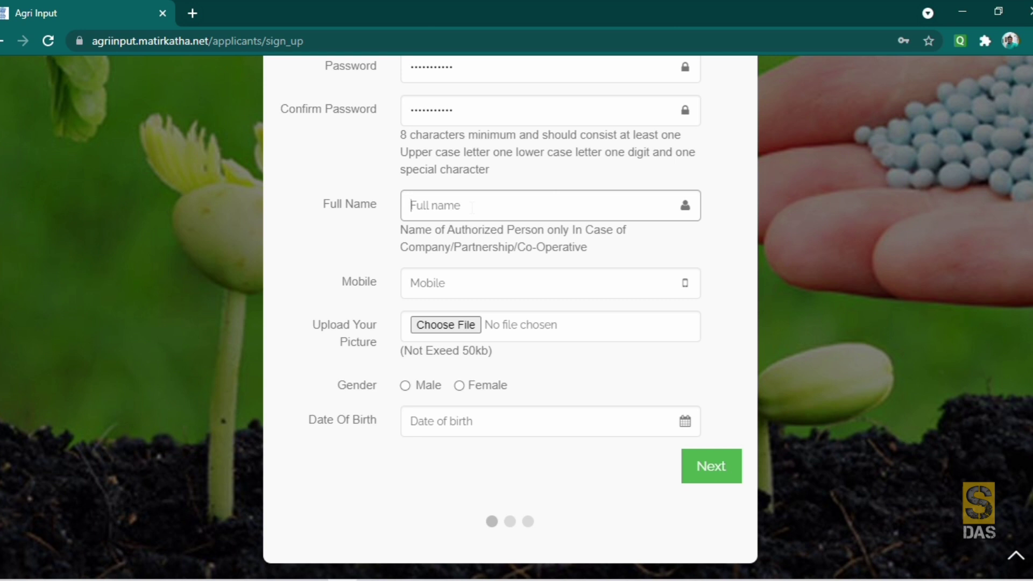
key(Tab)
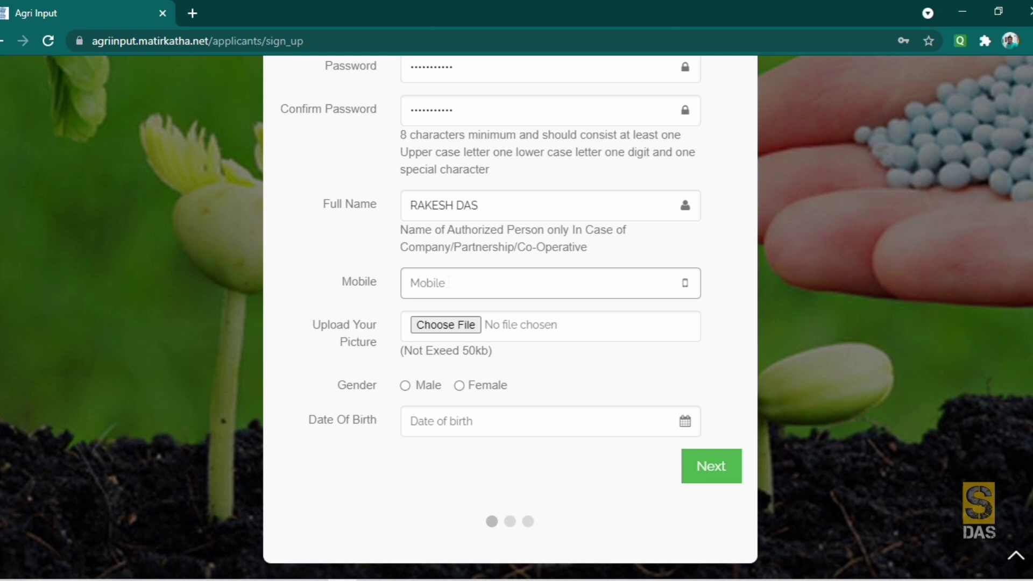
text(7777777742)
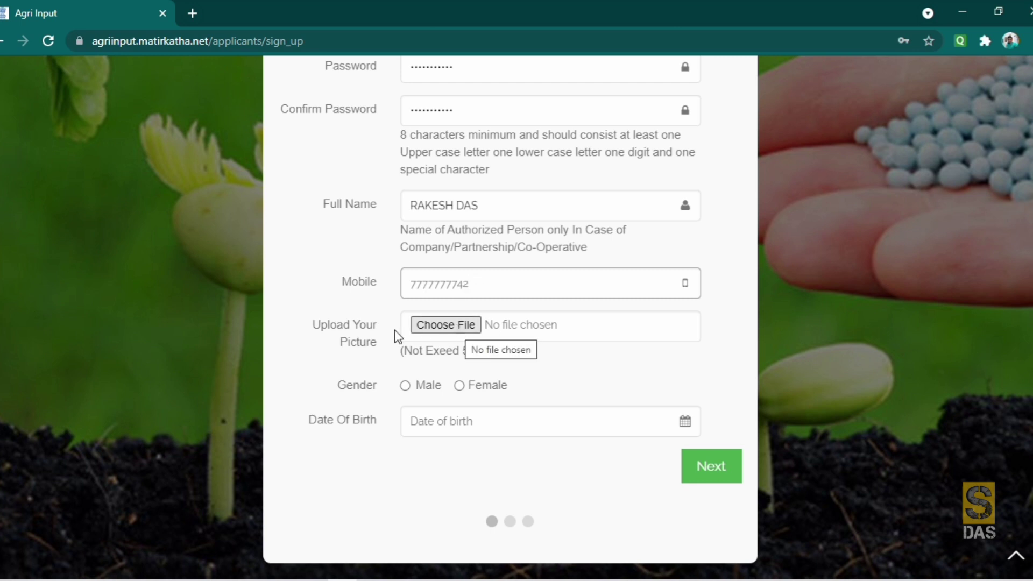
click(470, 326)
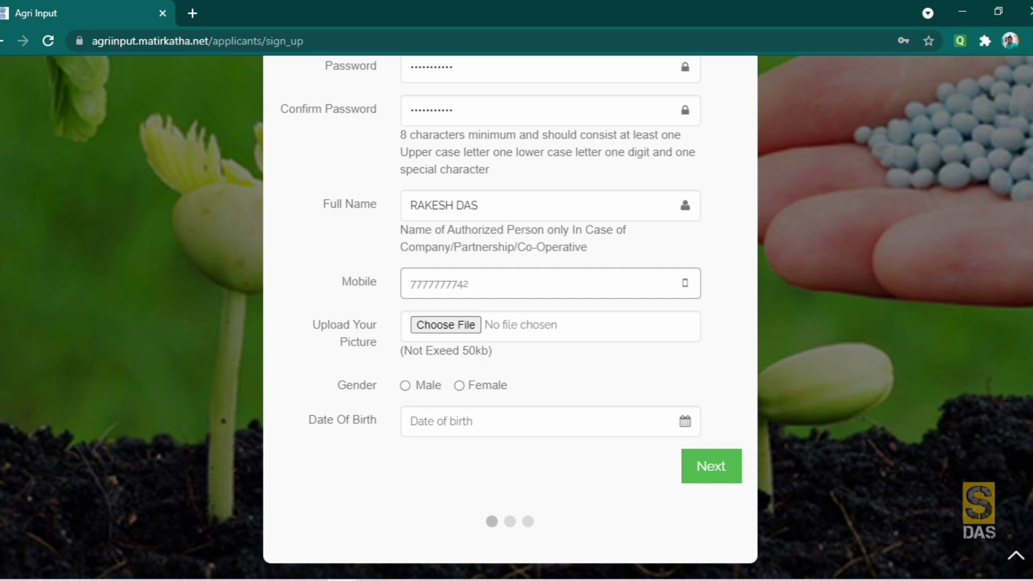
click(456, 325)
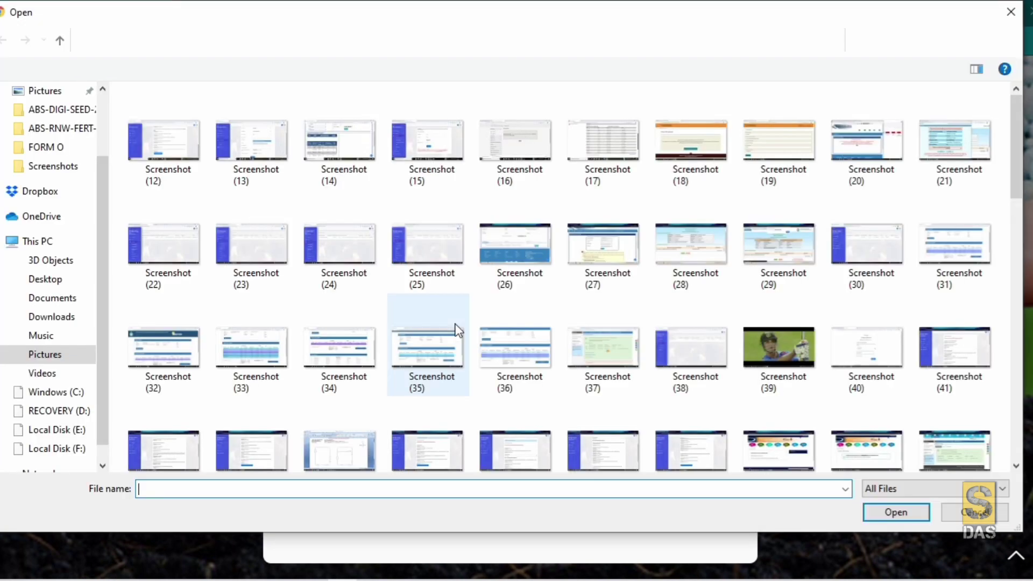
- Attach PHOTO.jpeg from the Desktop as the applicant's picture
scroll(102, 156, up, 3)
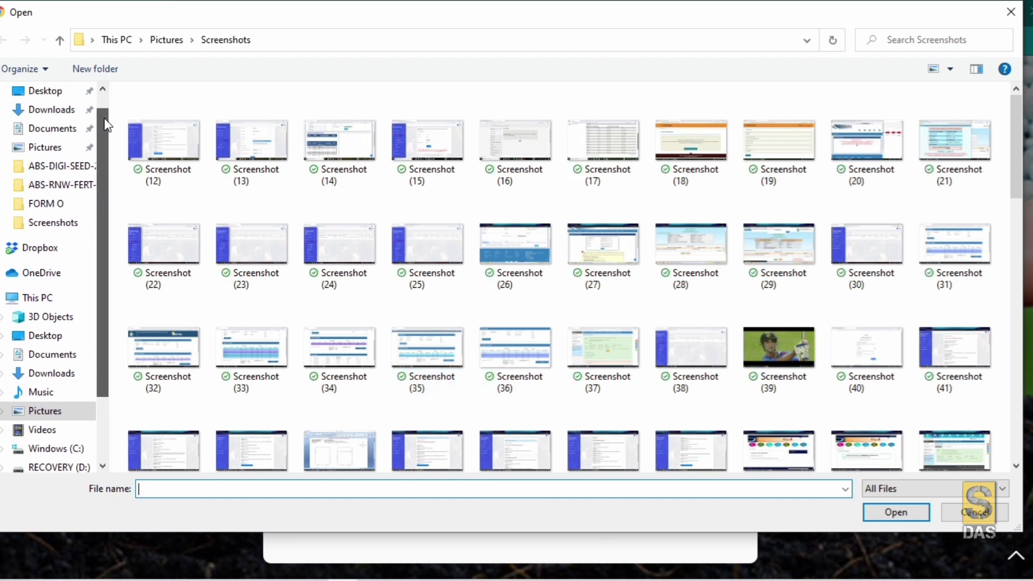
click(43, 123)
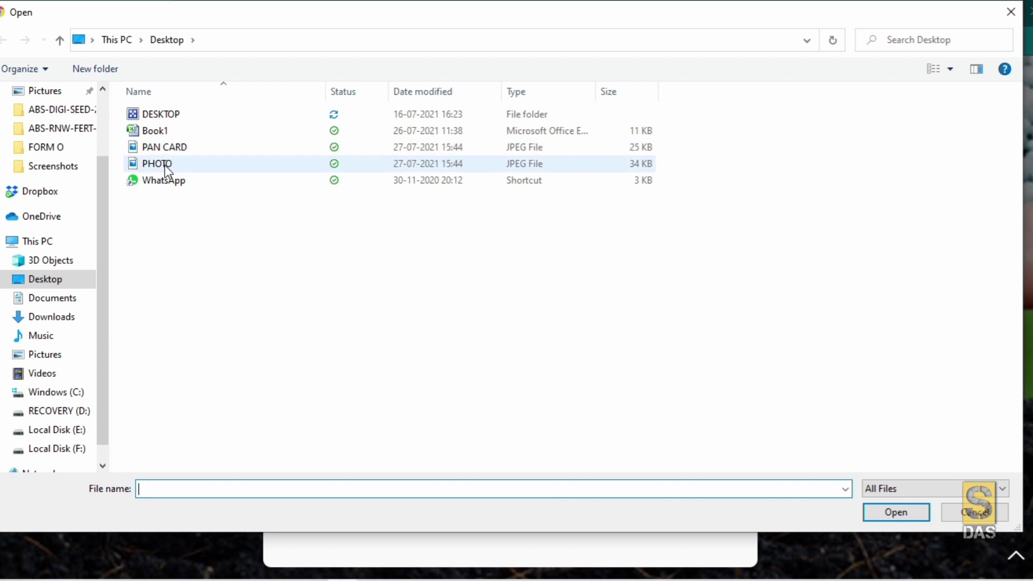
click(166, 169)
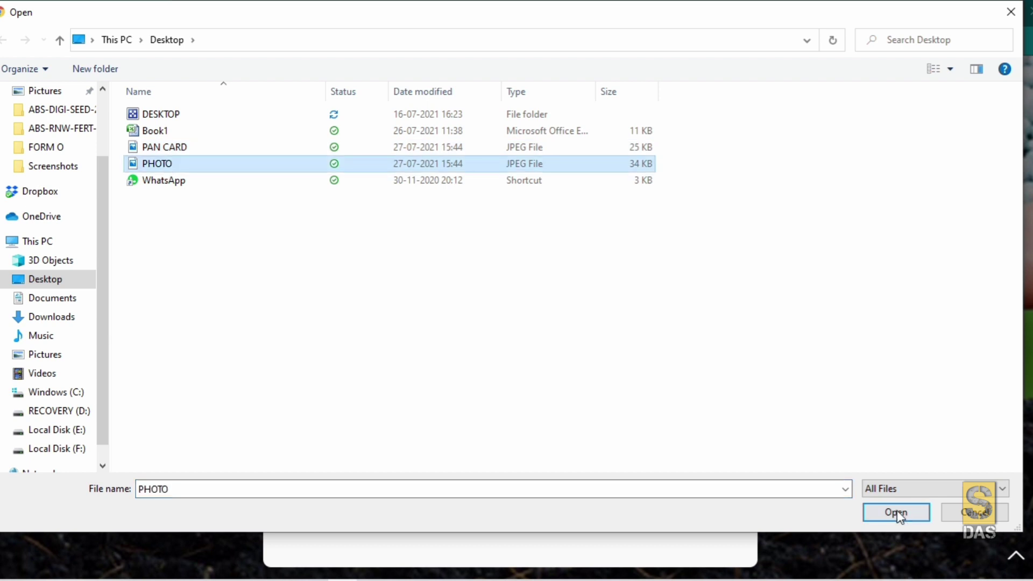
click(896, 512)
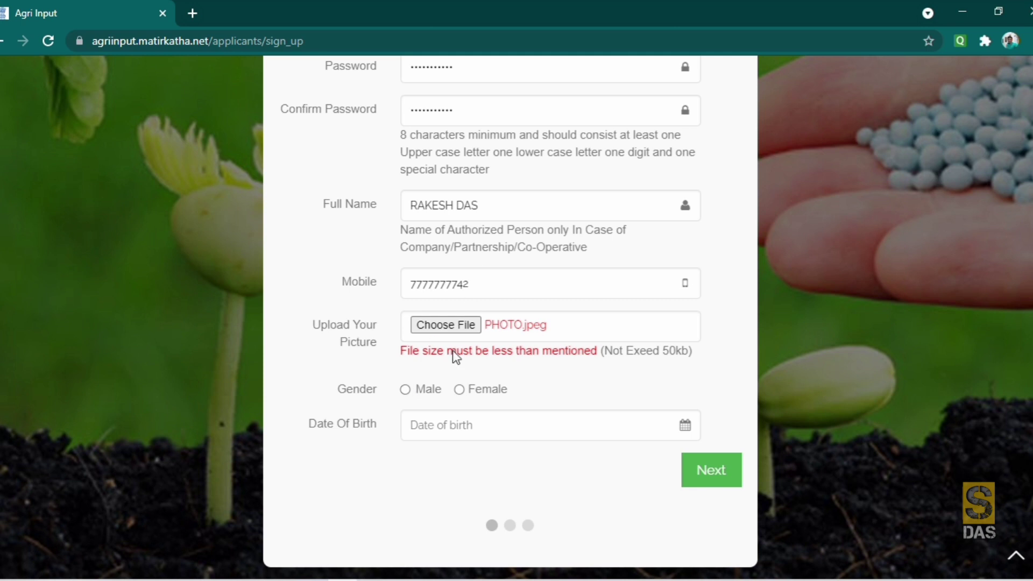
click(406, 391)
click(453, 428)
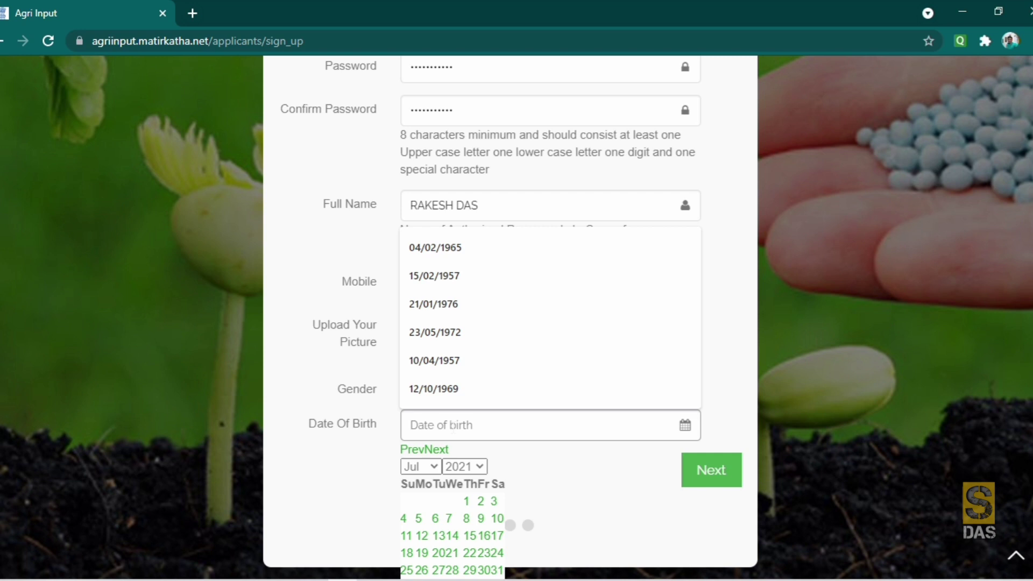
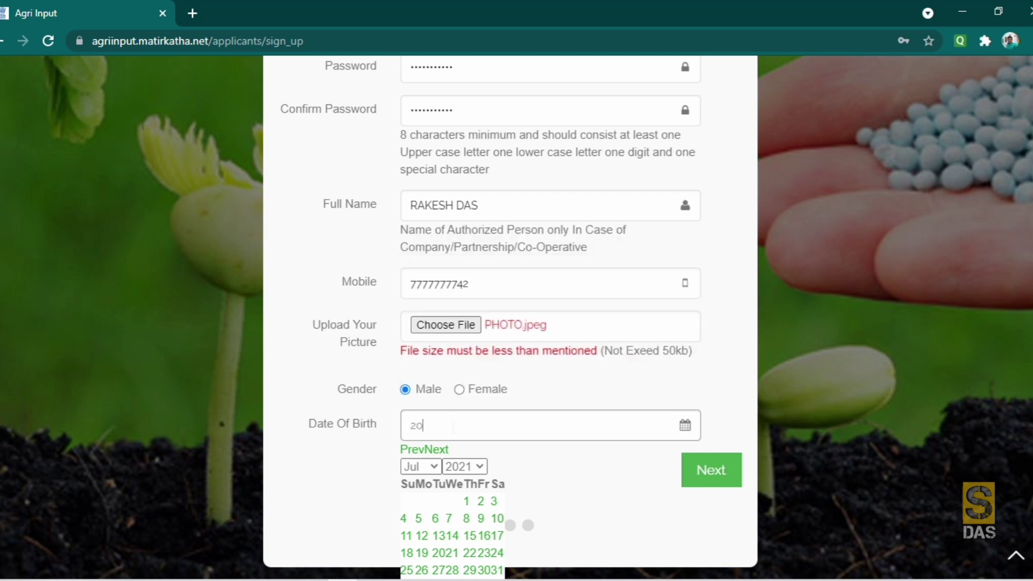
click(619, 480)
scroll(441, 479, up, 4)
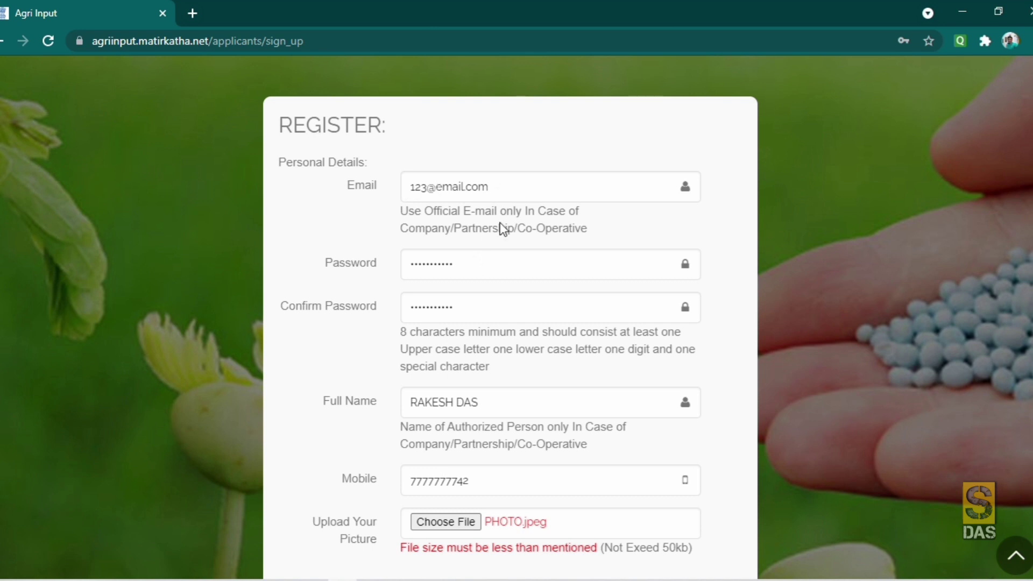
scroll(453, 140, down, 2)
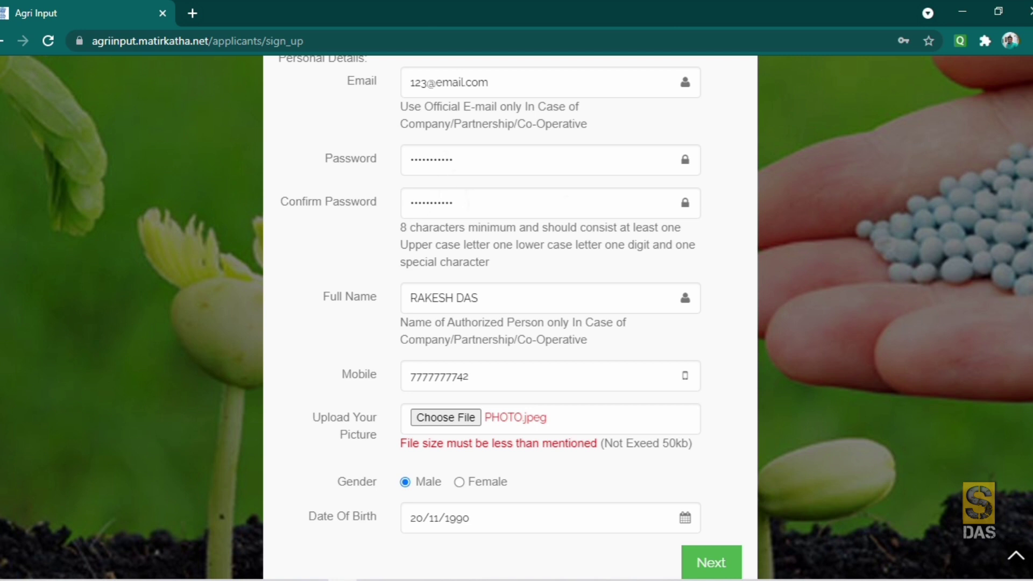
- Submit the personal details with Next to reach the Address step
scroll(471, 221, down, 2)
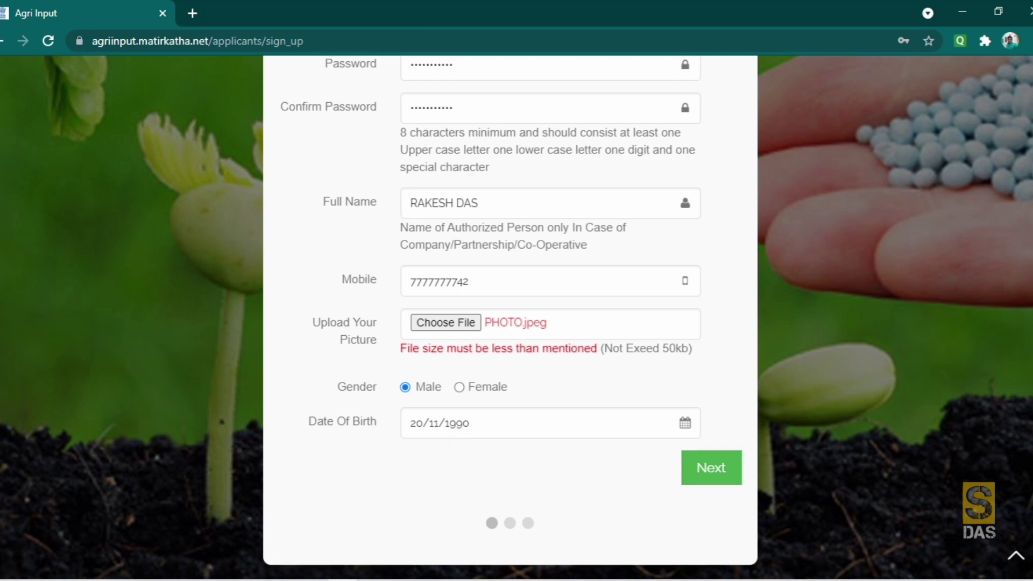
scroll(447, 442, up, 2)
scroll(447, 442, down, 2)
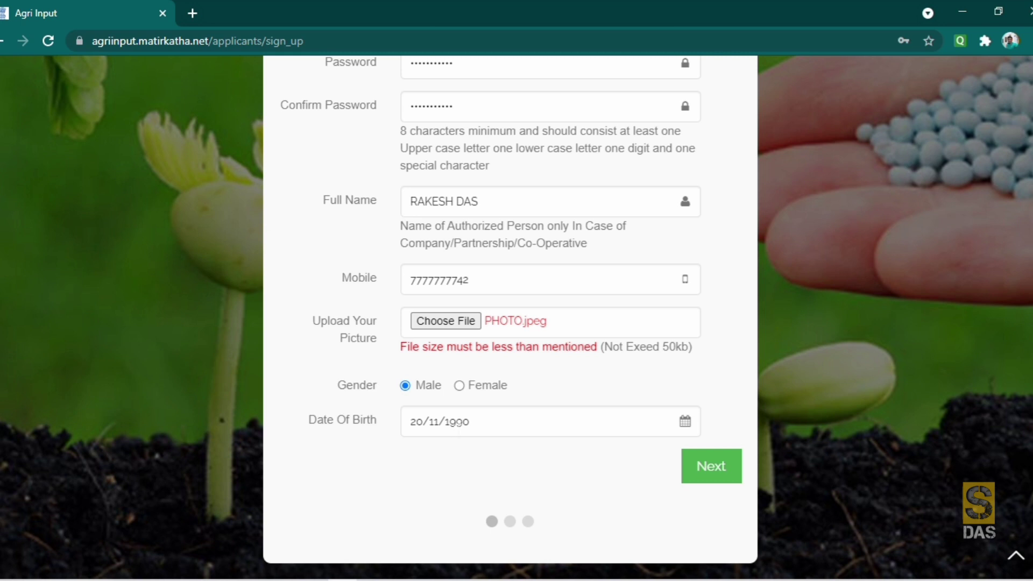
click(709, 478)
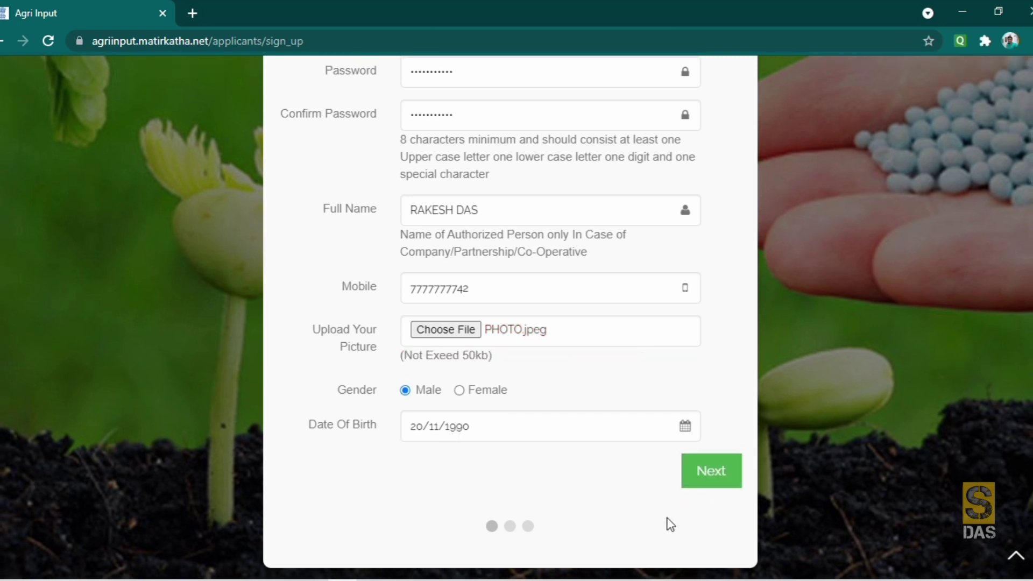
click(716, 481)
click(713, 478)
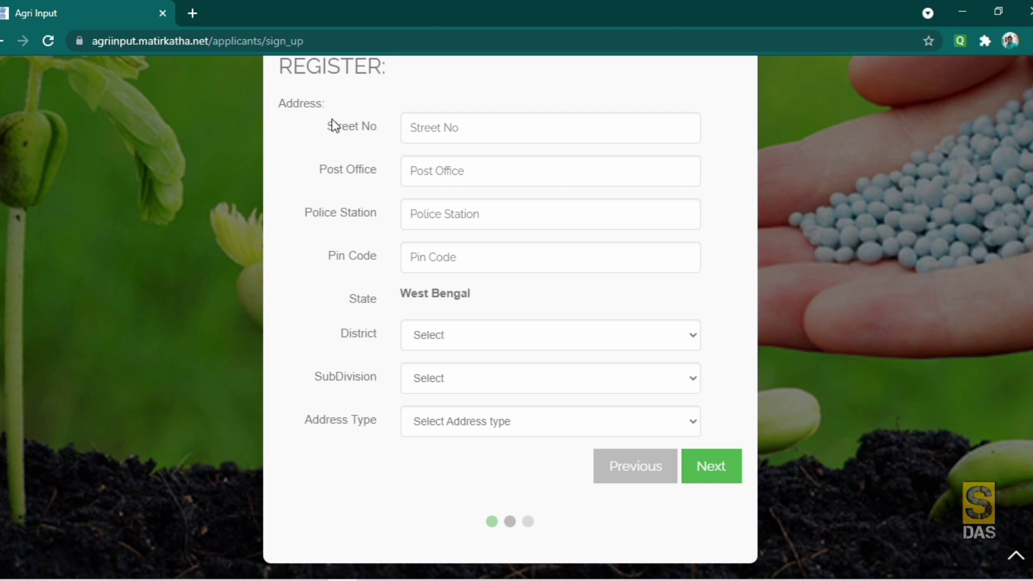
- Fill in the applicant's street address, post office, police station and pin code
click(410, 127)
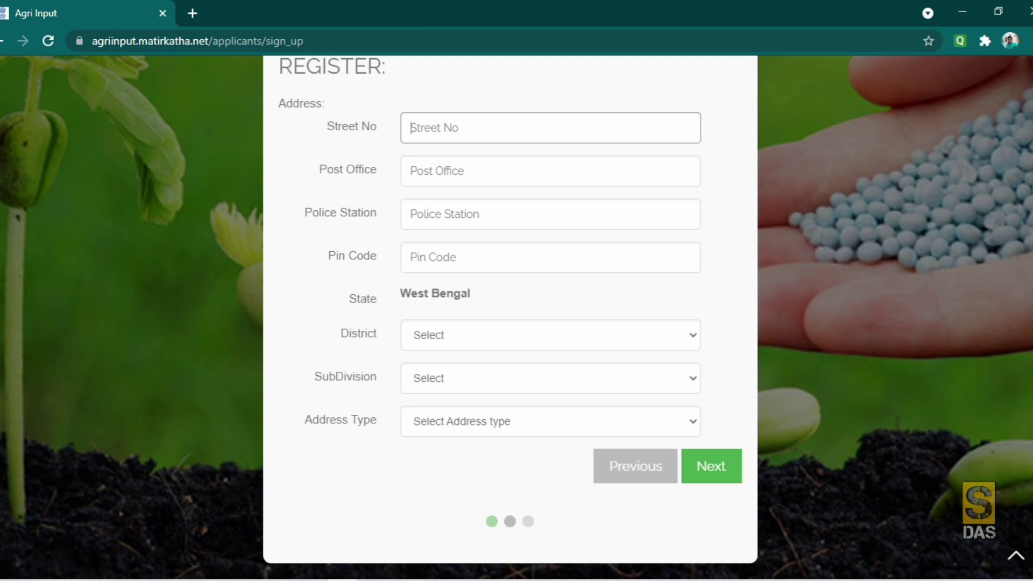
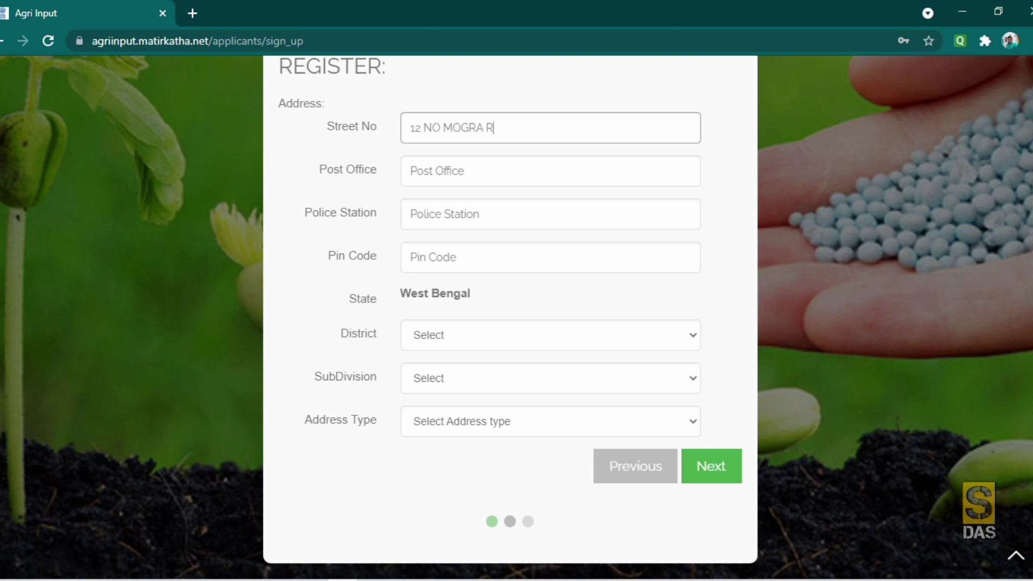
click(431, 170)
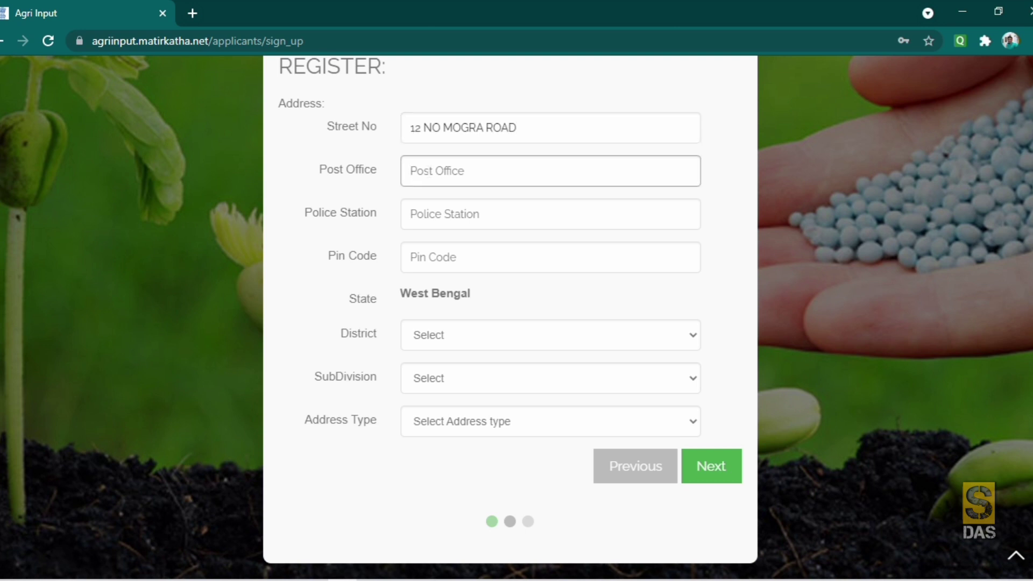
text(PANDUA)
click(431, 214)
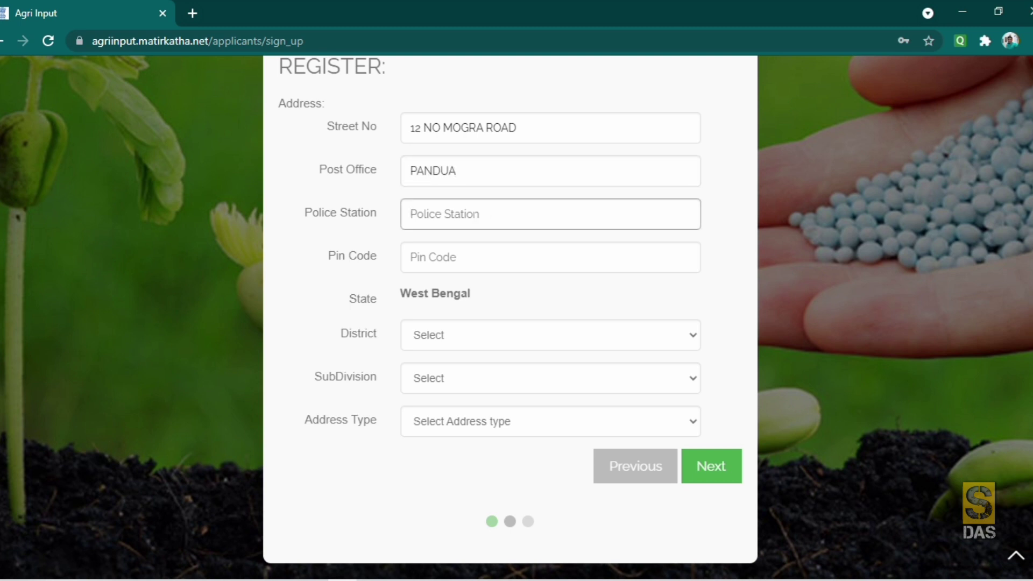
text(PANDUA)
click(430, 257)
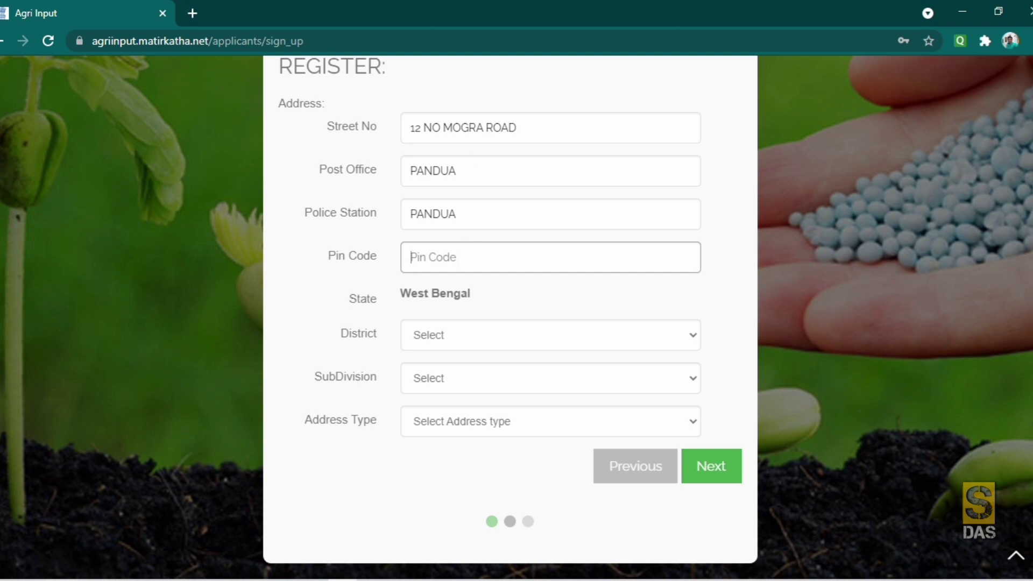
text(712149)
- Choose district Hooghly, subdivision Chinsurah and address type Rural
click(492, 340)
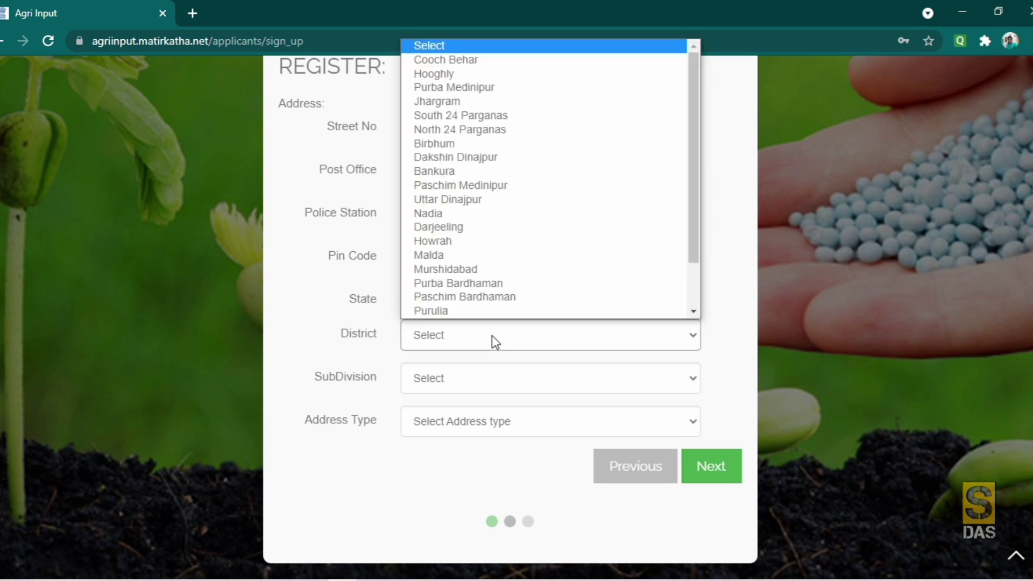
click(447, 73)
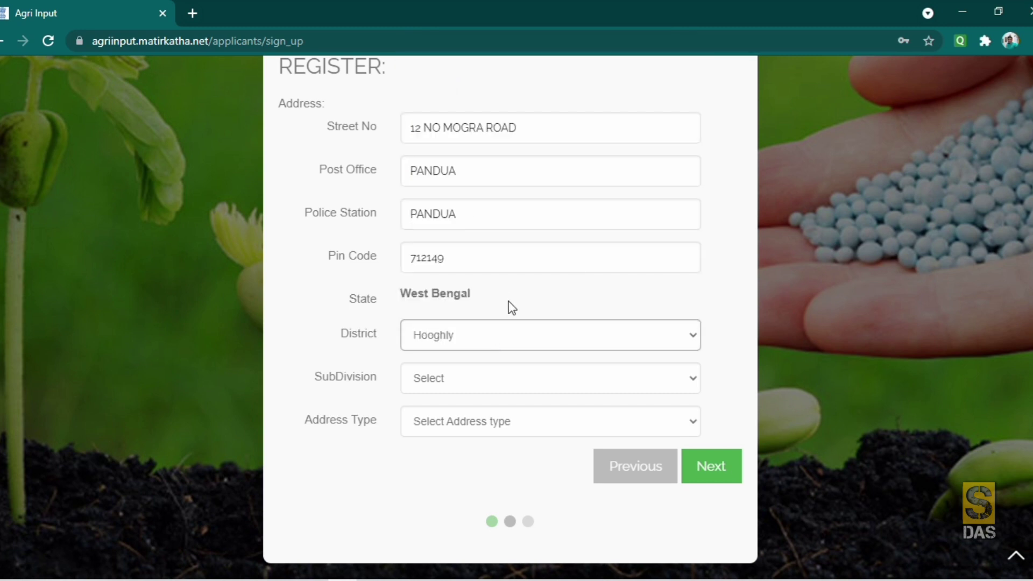
click(495, 339)
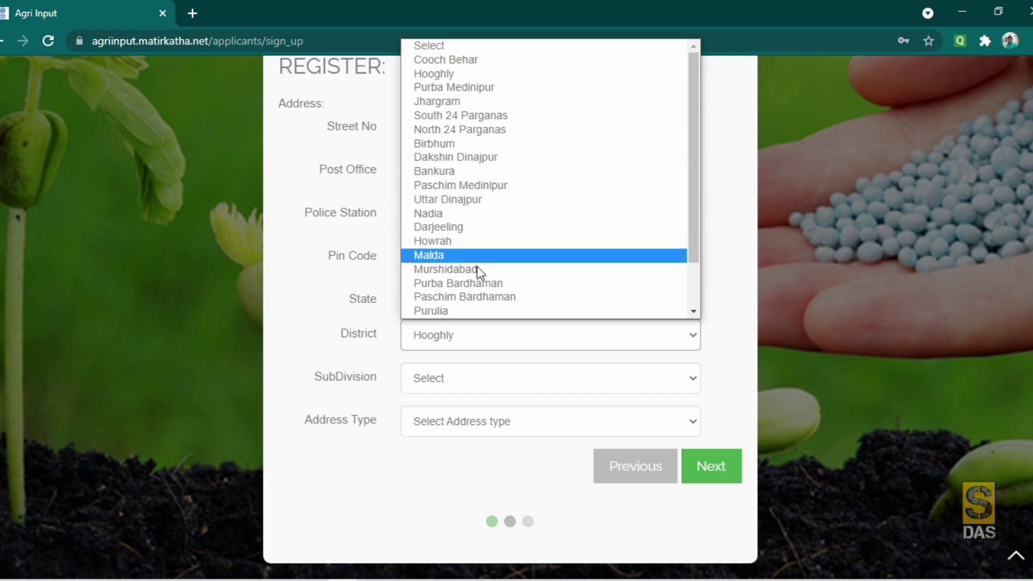
click(448, 74)
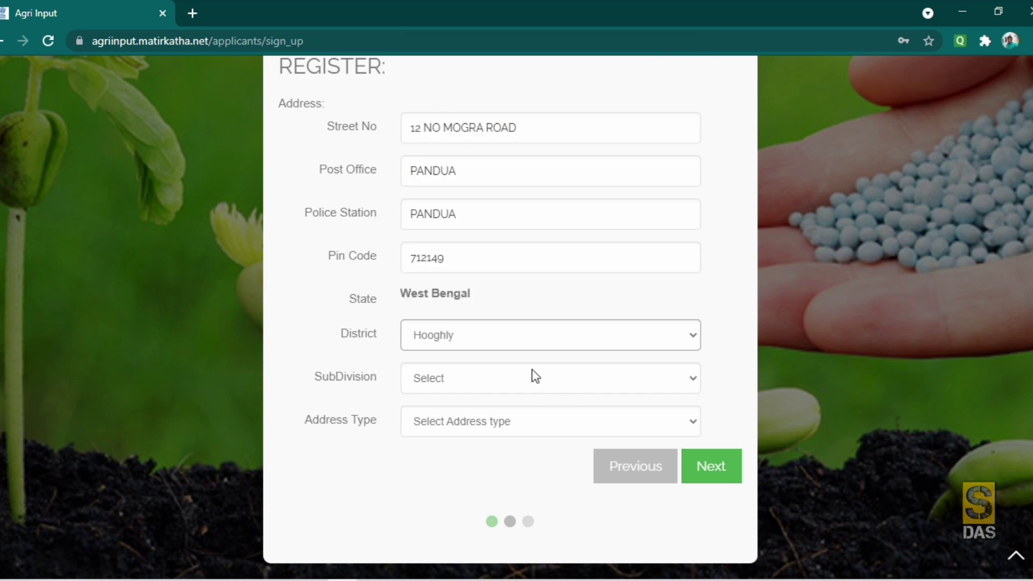
click(487, 382)
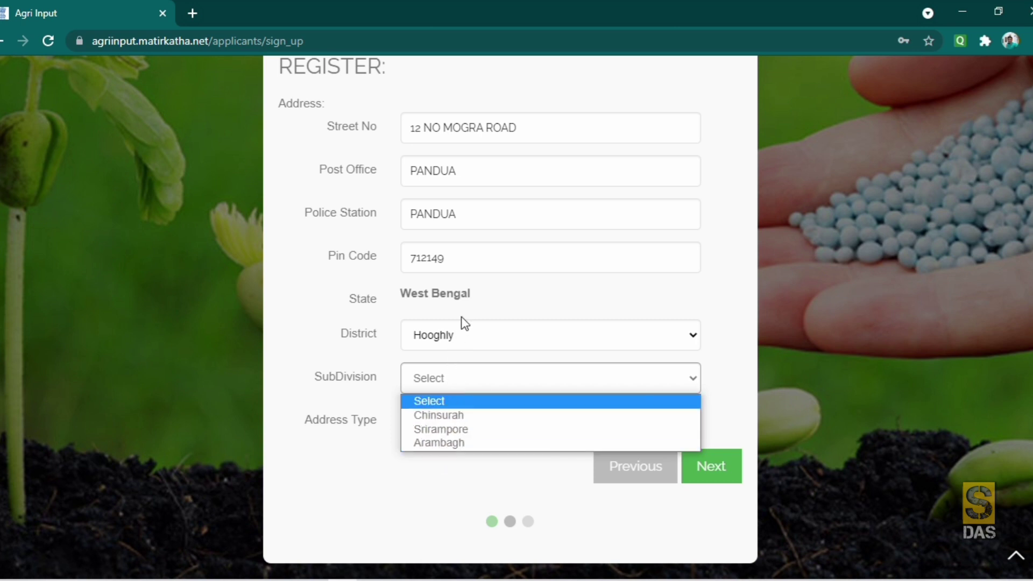
click(444, 414)
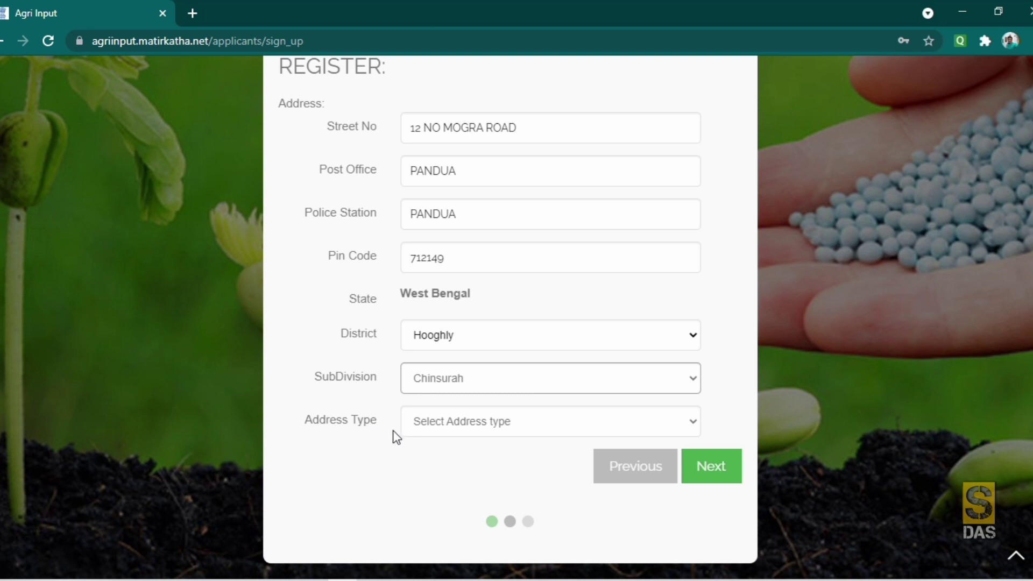
click(505, 425)
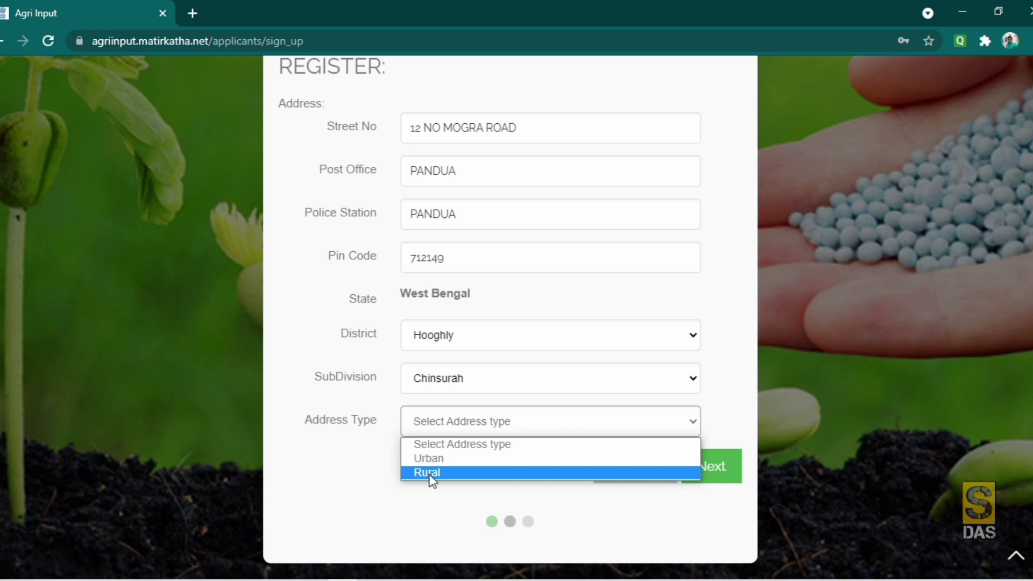
click(428, 474)
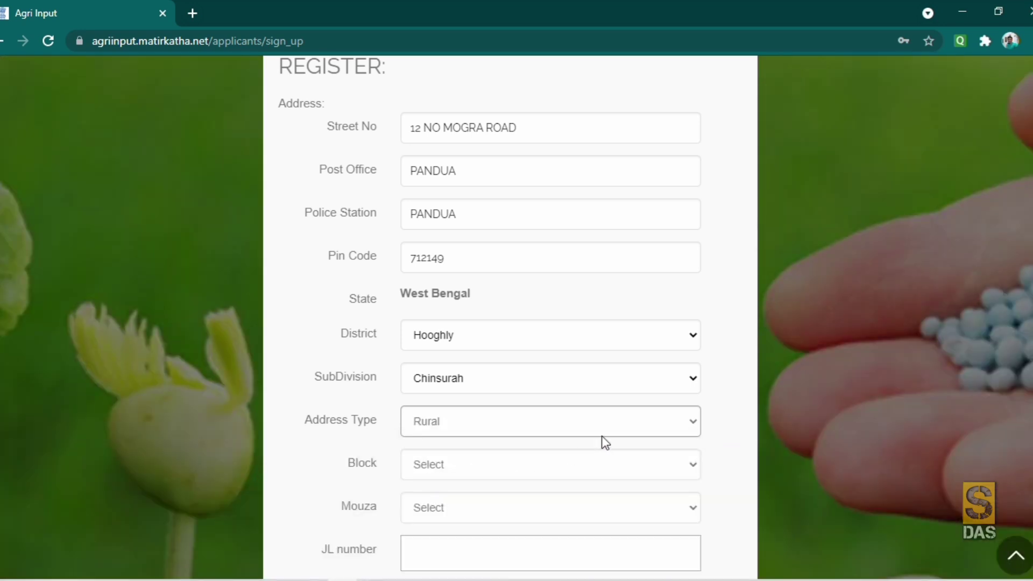
- Set the address Block to PANDUA and the Mouza to Aima Nababpur
scroll(603, 442, down, 3)
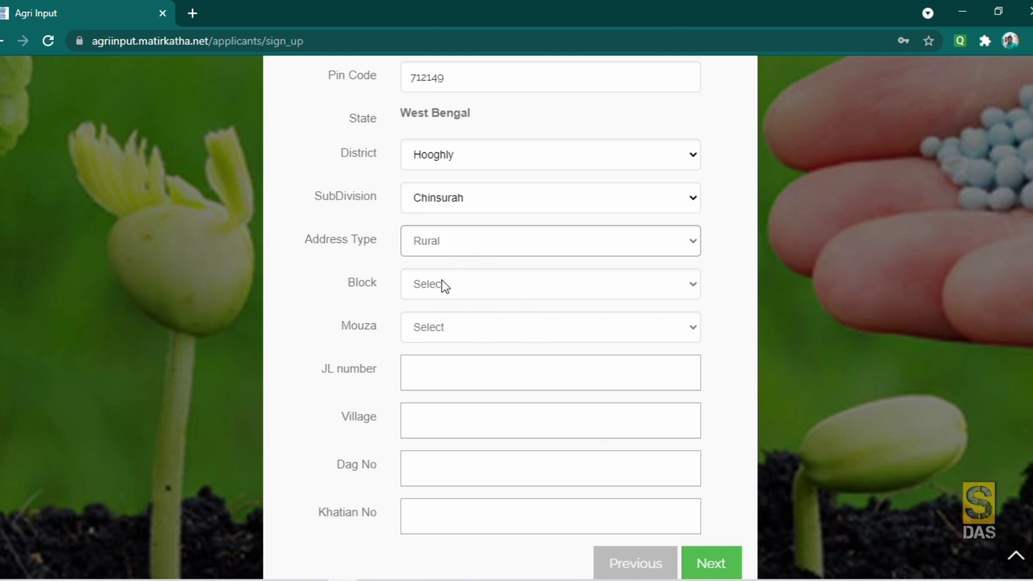
click(457, 285)
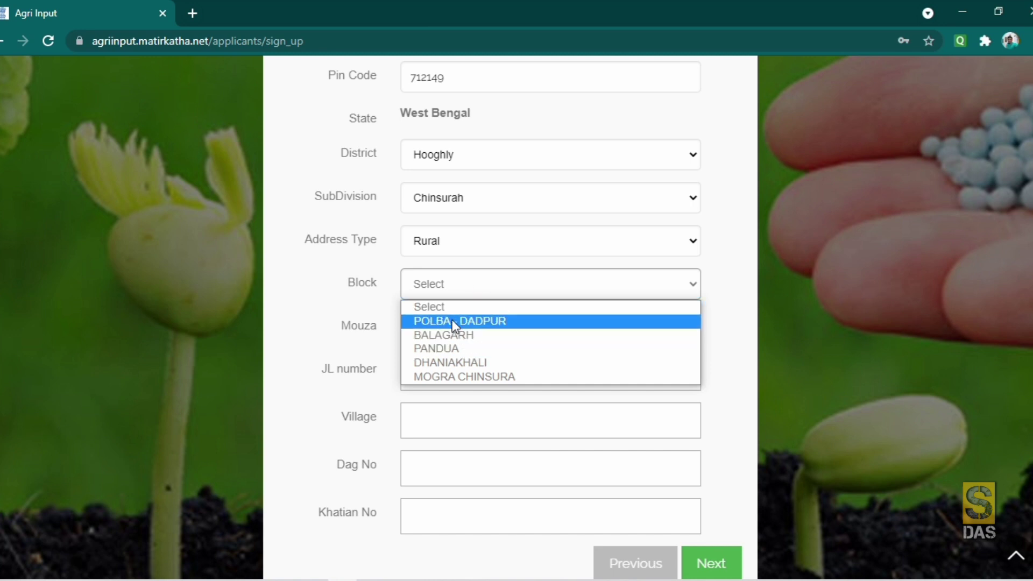
click(447, 348)
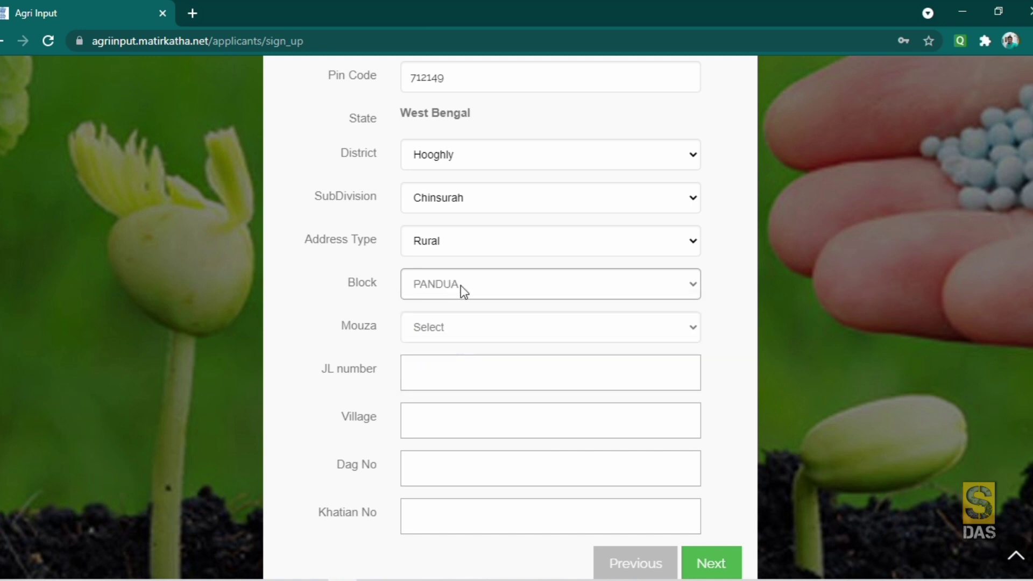
click(460, 326)
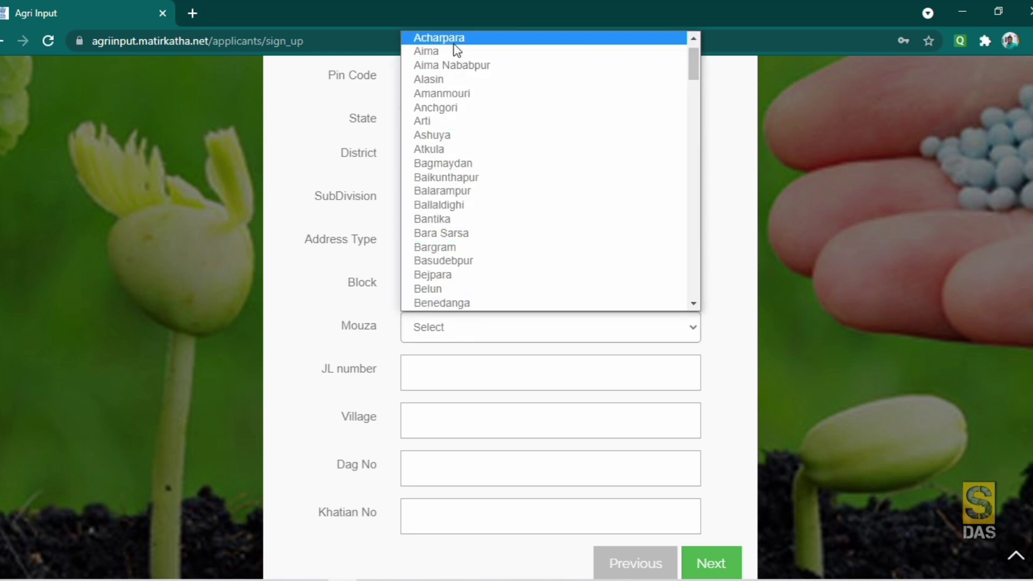
click(452, 66)
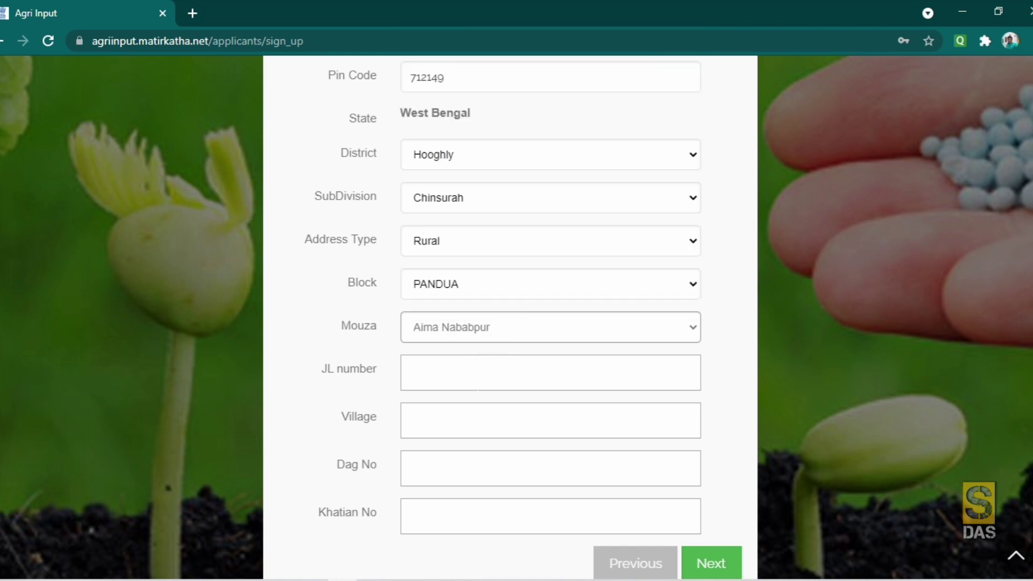
click(464, 371)
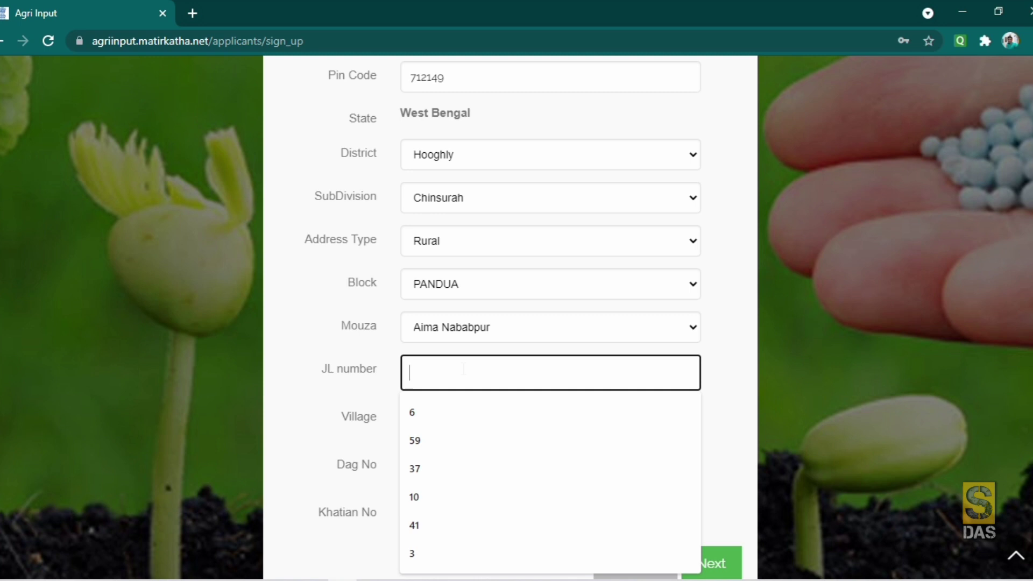
- Enter JL number 12, village AIMA NABABPUR, Dag No 2541 and Khatian No 154
text(12)
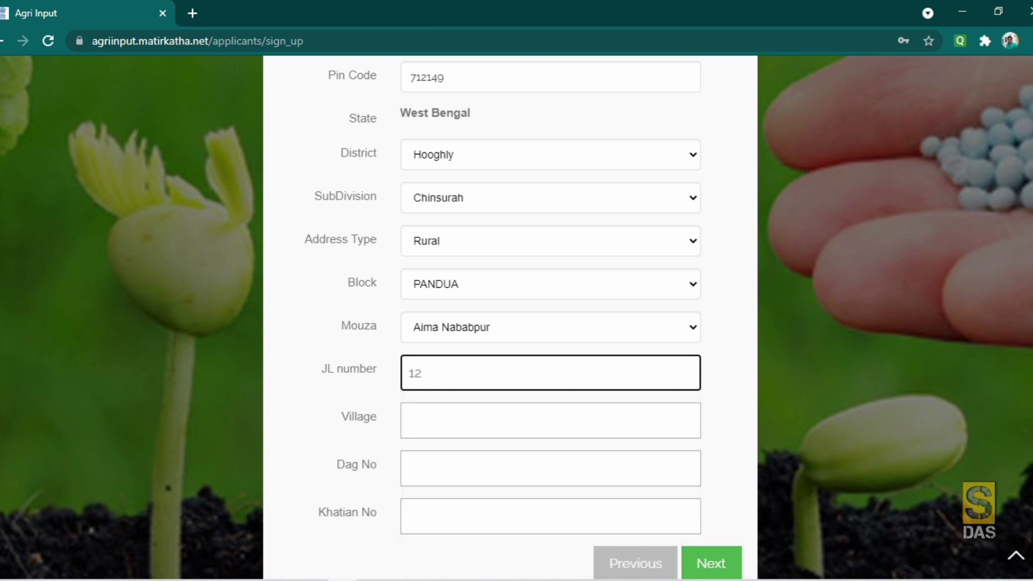
click(469, 422)
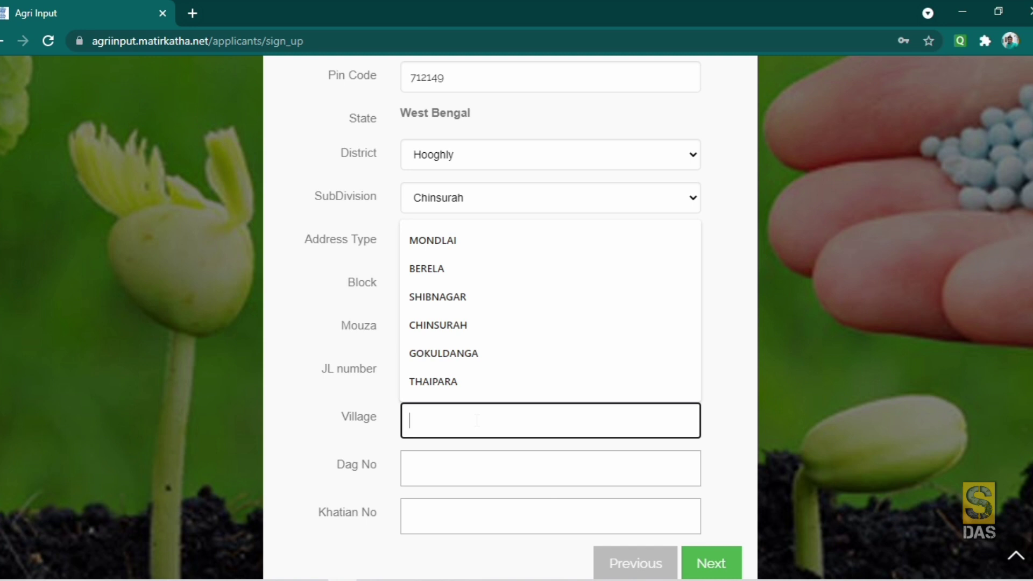
text(A)
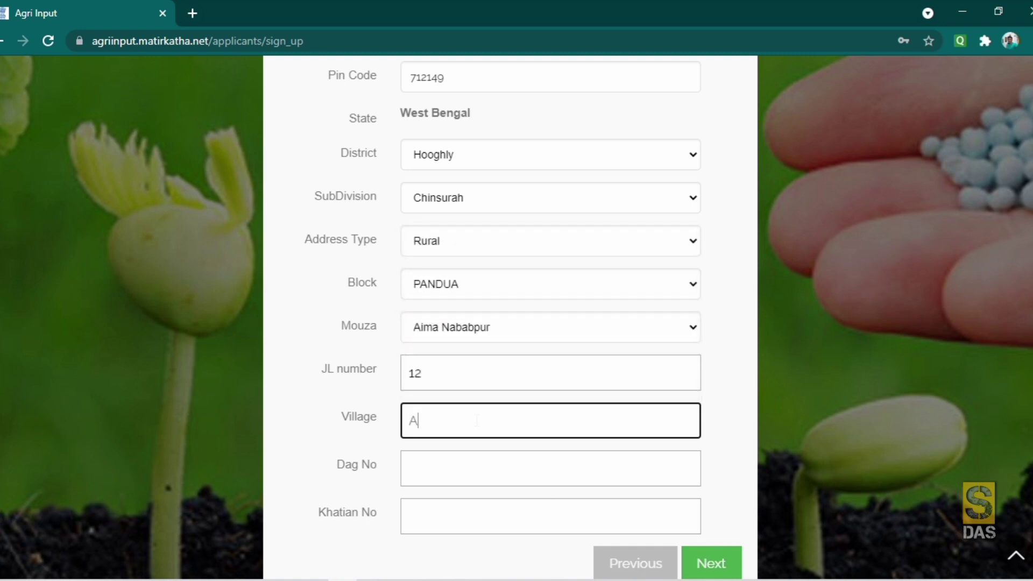
text(lMA NABABPUR)
scroll(455, 399, down, 2)
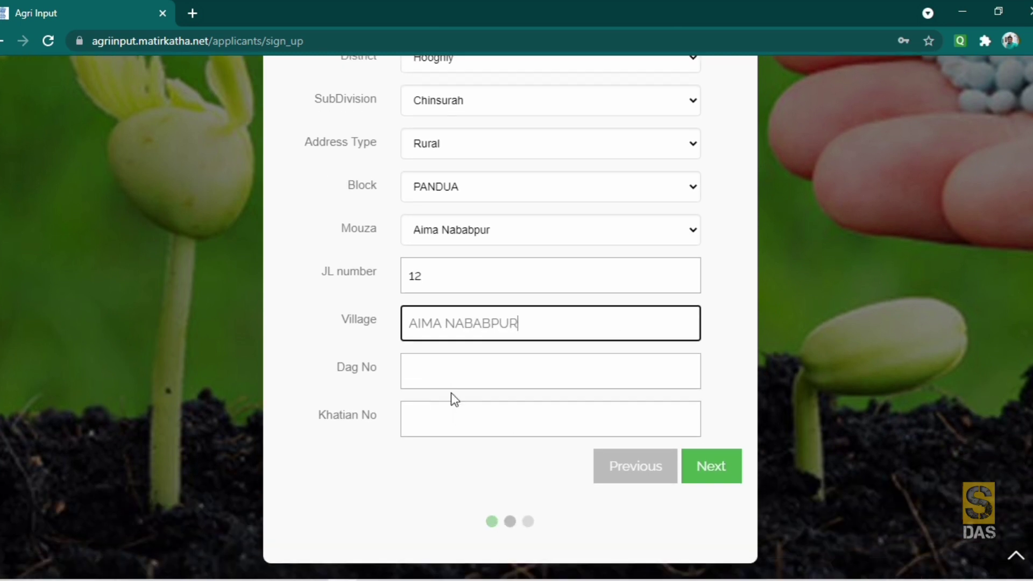
click(449, 373)
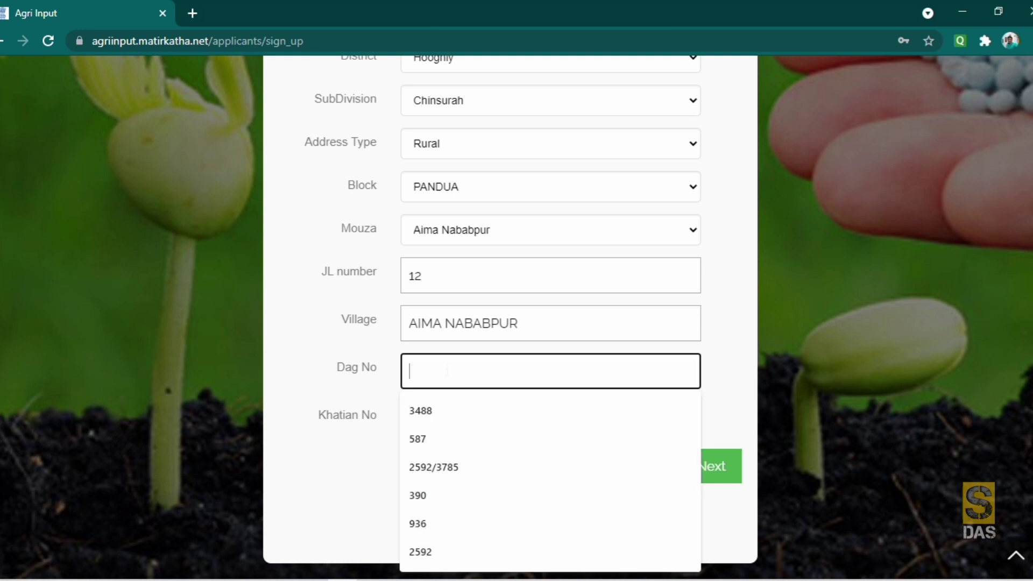
text(2541)
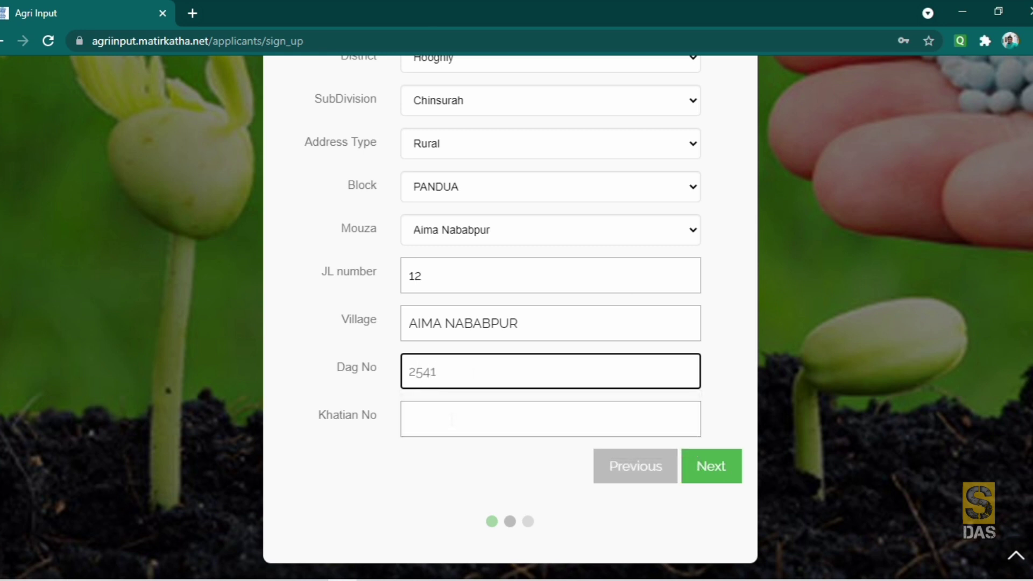
click(452, 418)
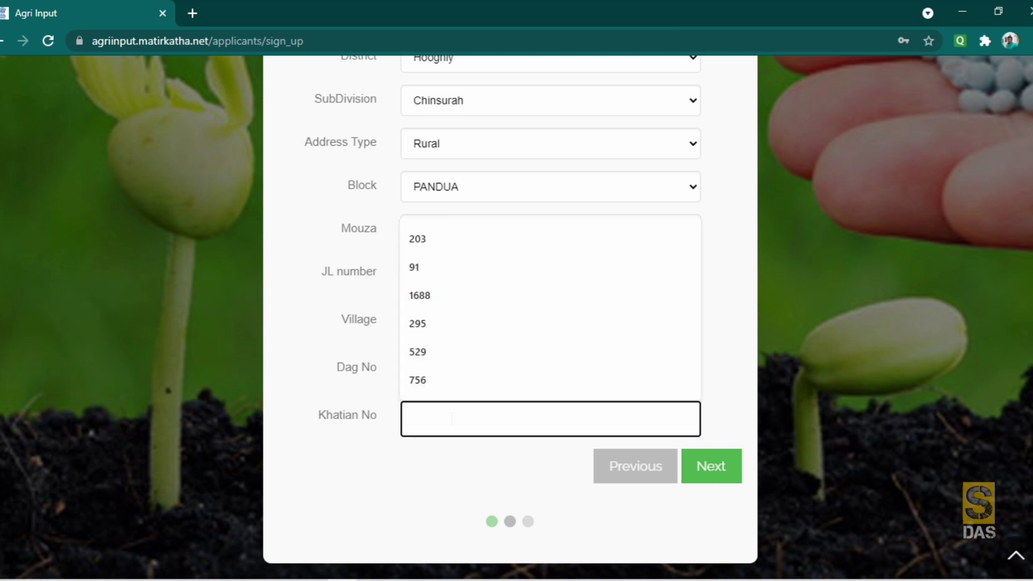
text(154)
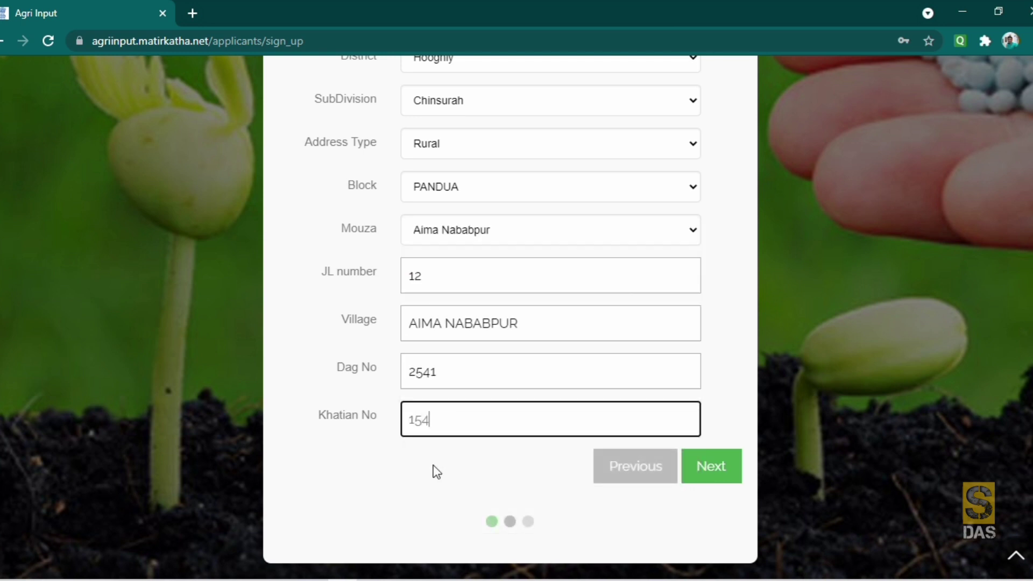
- Check the Address Type dropdown and keep Rural selected
scroll(438, 466, up, 5)
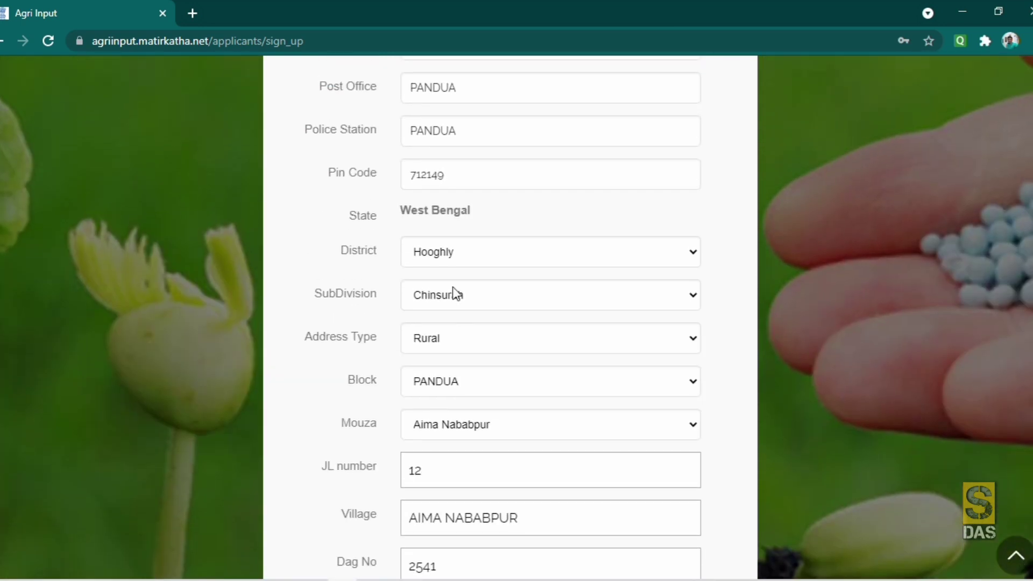
scroll(420, 218, up, 1)
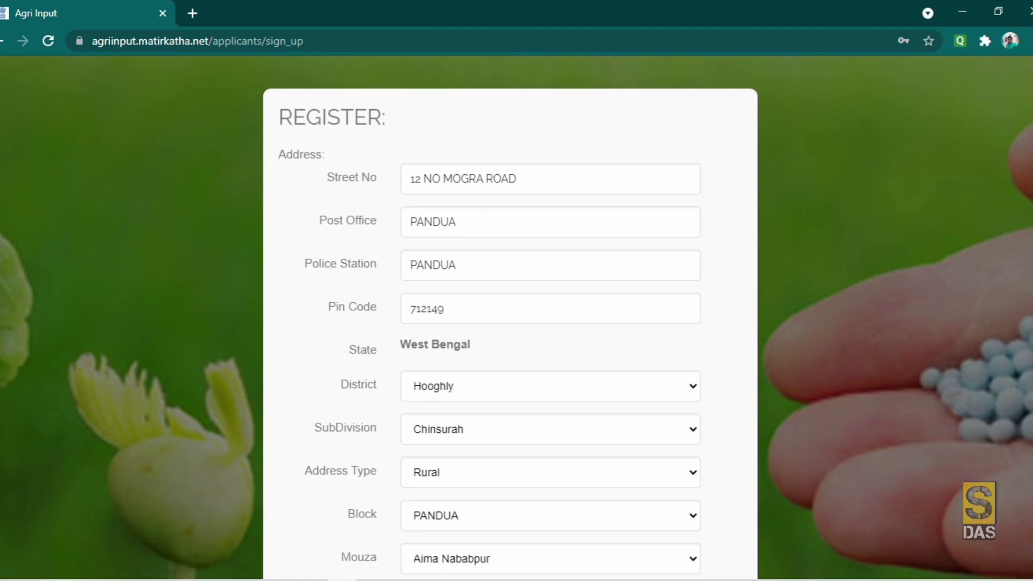
scroll(510, 323, down, 2)
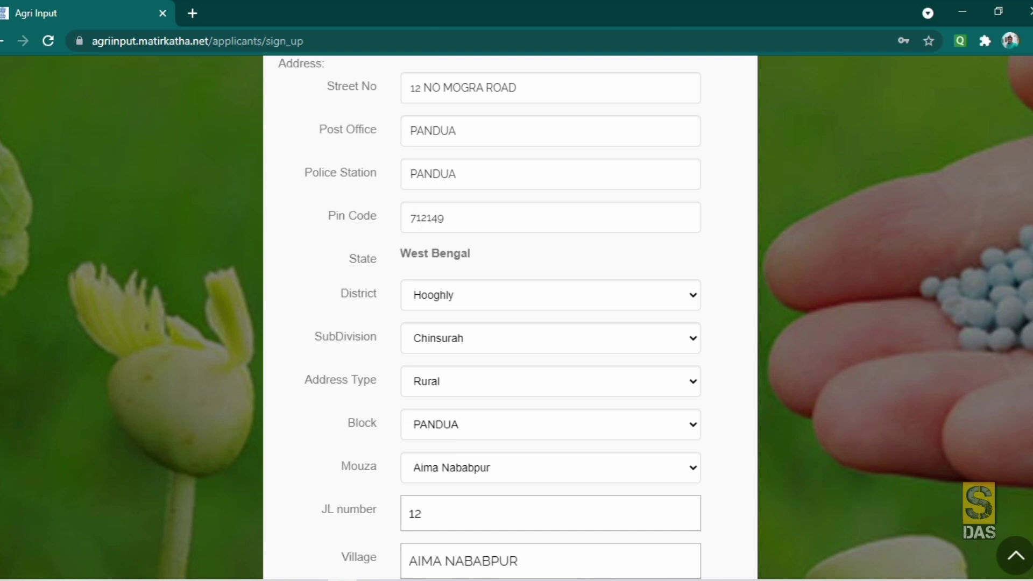
scroll(468, 298, down, 2)
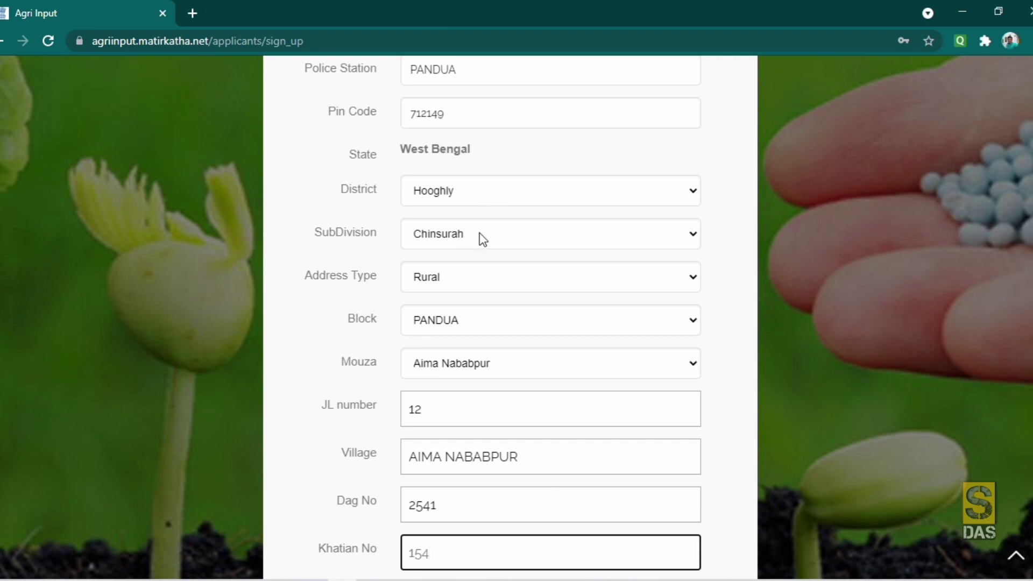
scroll(479, 234, down, 2)
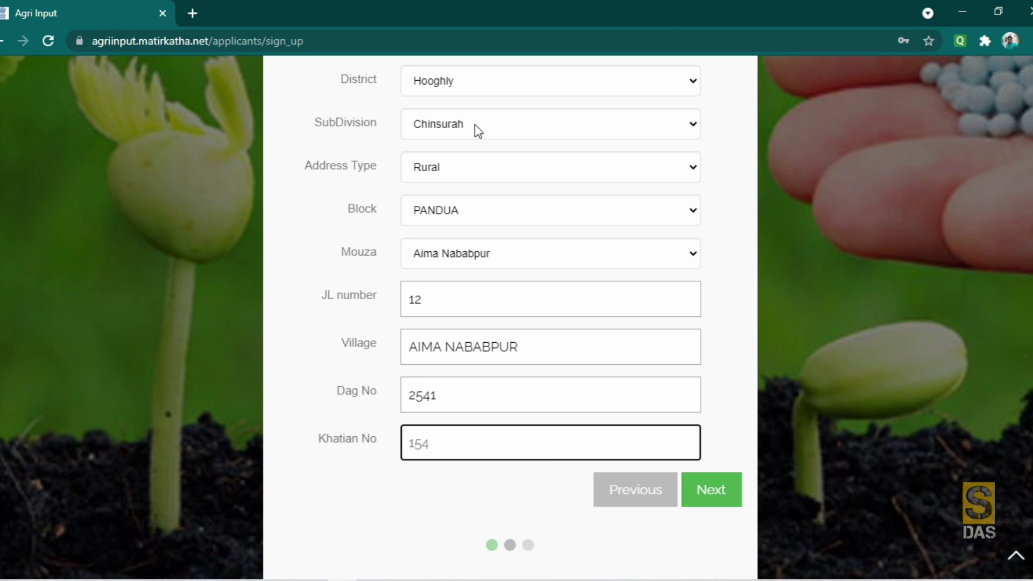
click(461, 169)
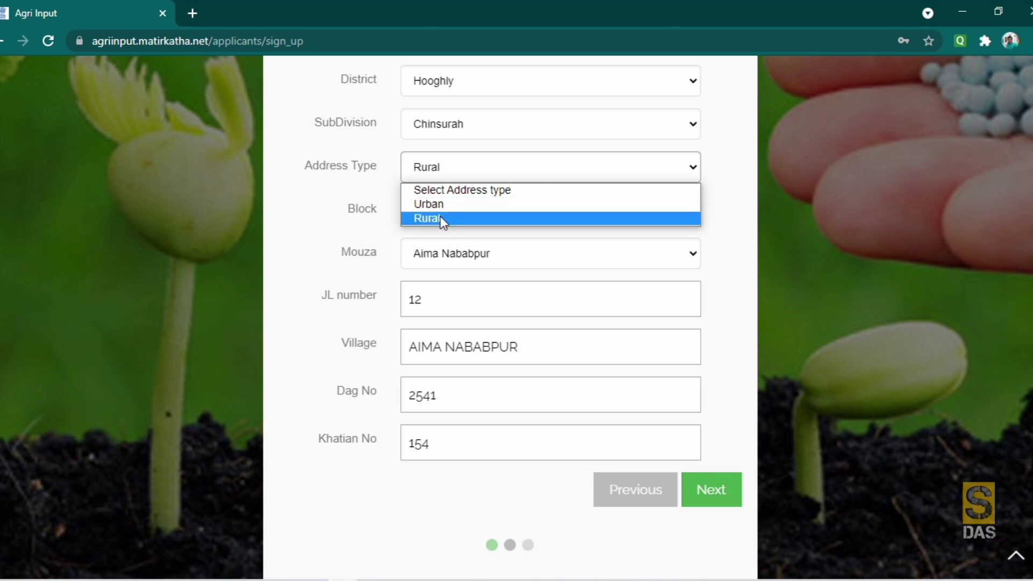
click(460, 163)
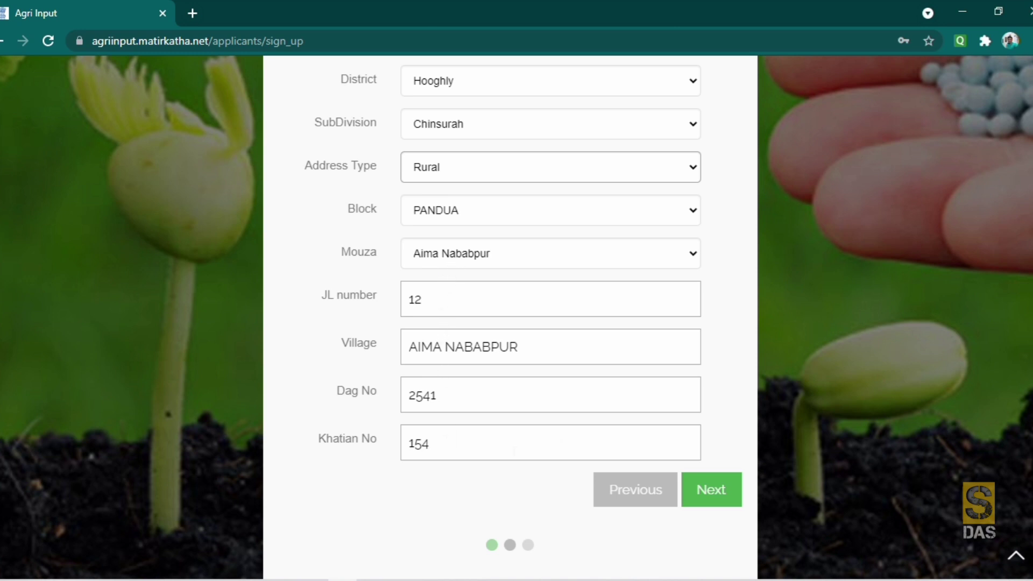
scroll(500, 369, up, 5)
scroll(500, 369, down, 6)
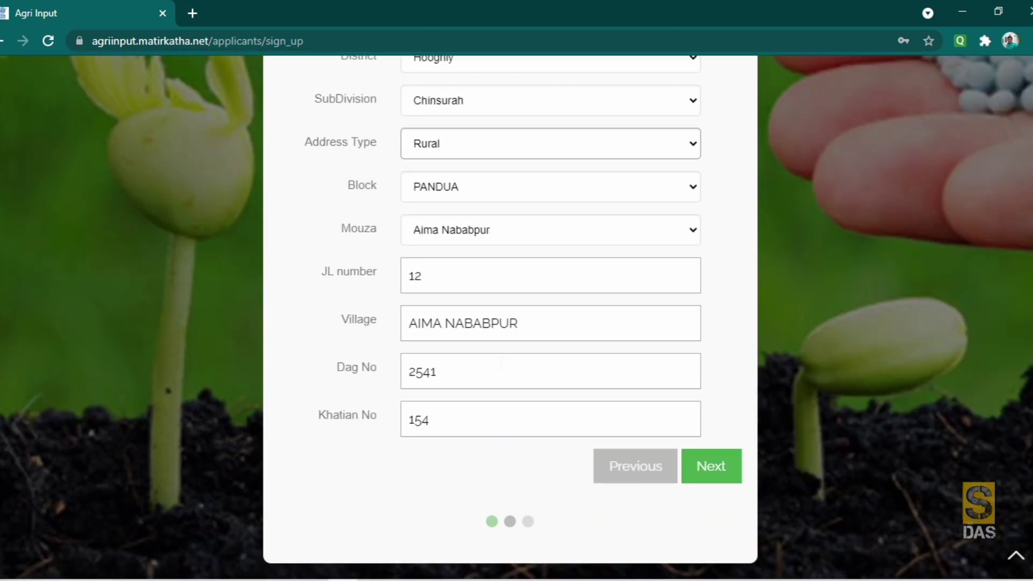
- Advance to the Documents step and enter a PAN card number
click(713, 468)
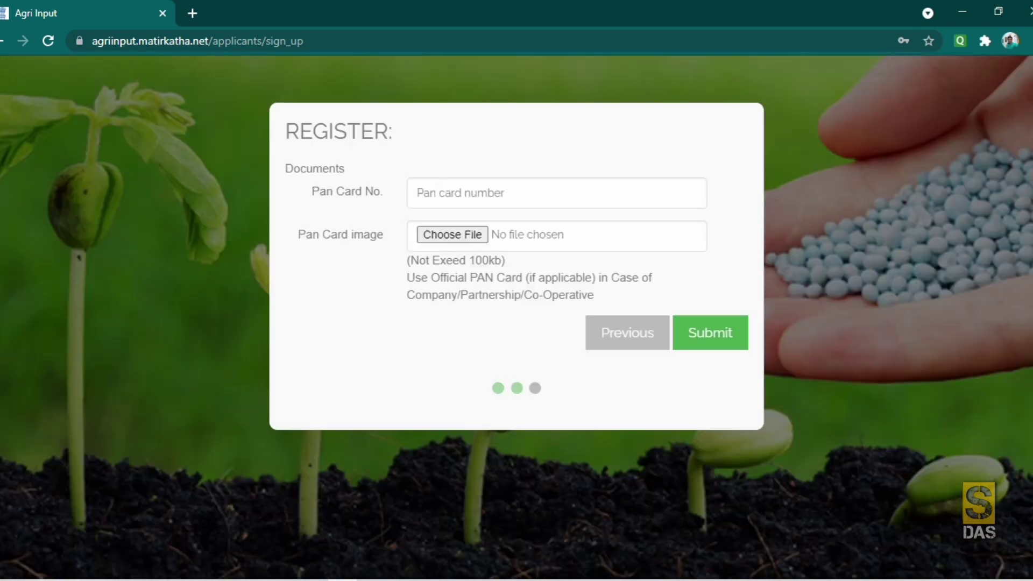
click(556, 192)
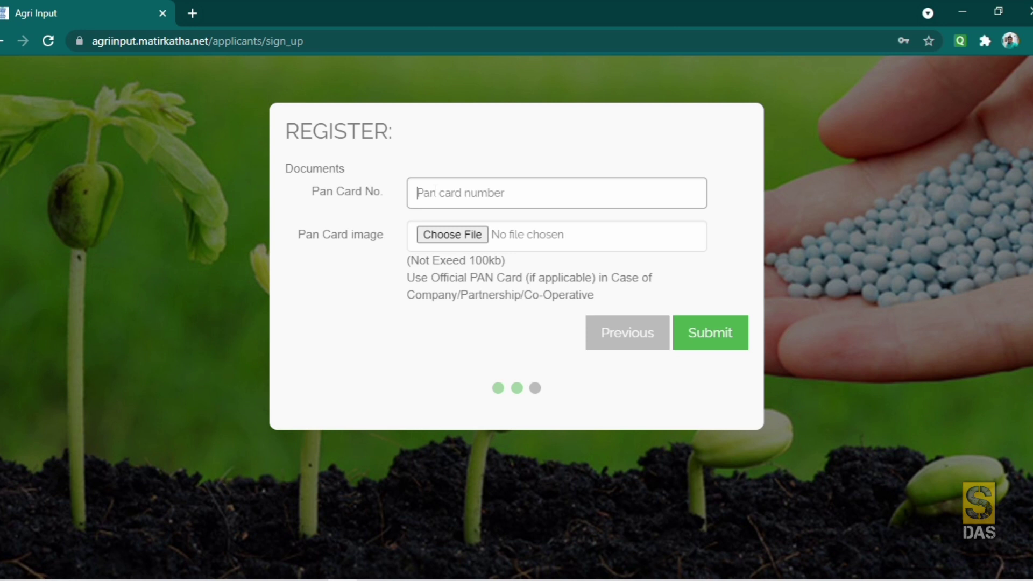
text(ABCD1294R)
click(402, 341)
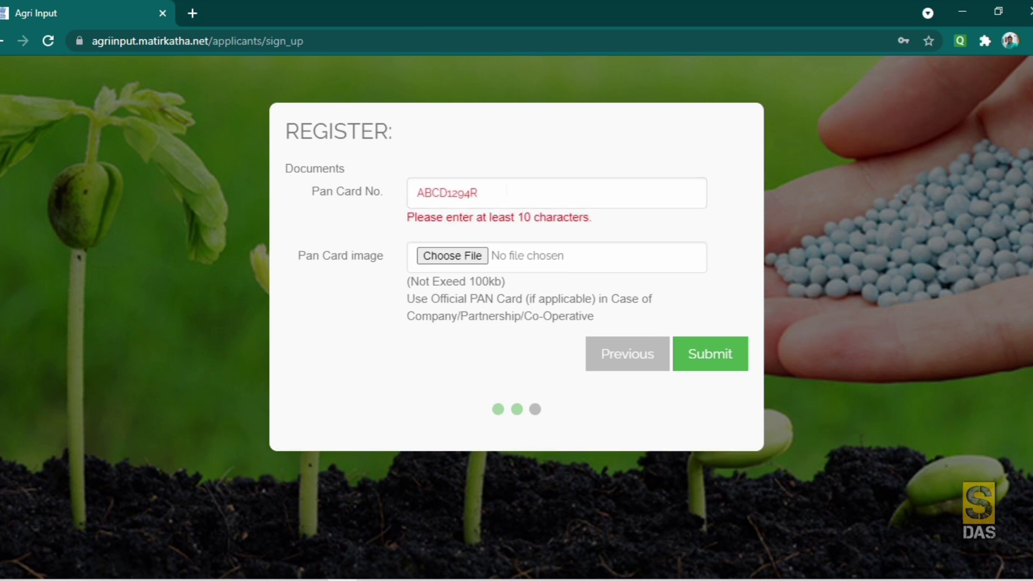
- Edit the PAN card number that the form flags as invalid
click(508, 187)
text(R)
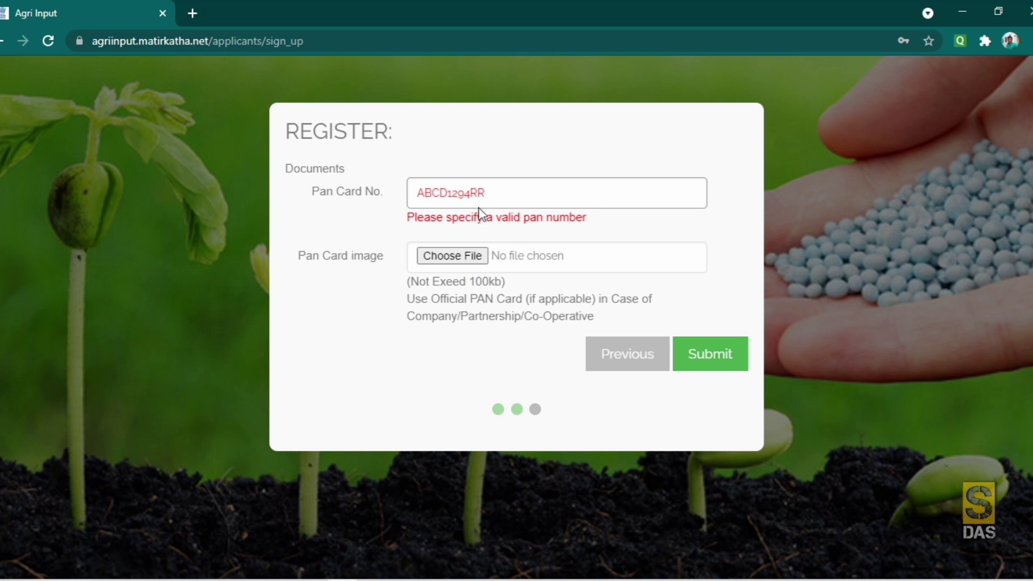
drag(484, 193, 416, 193)
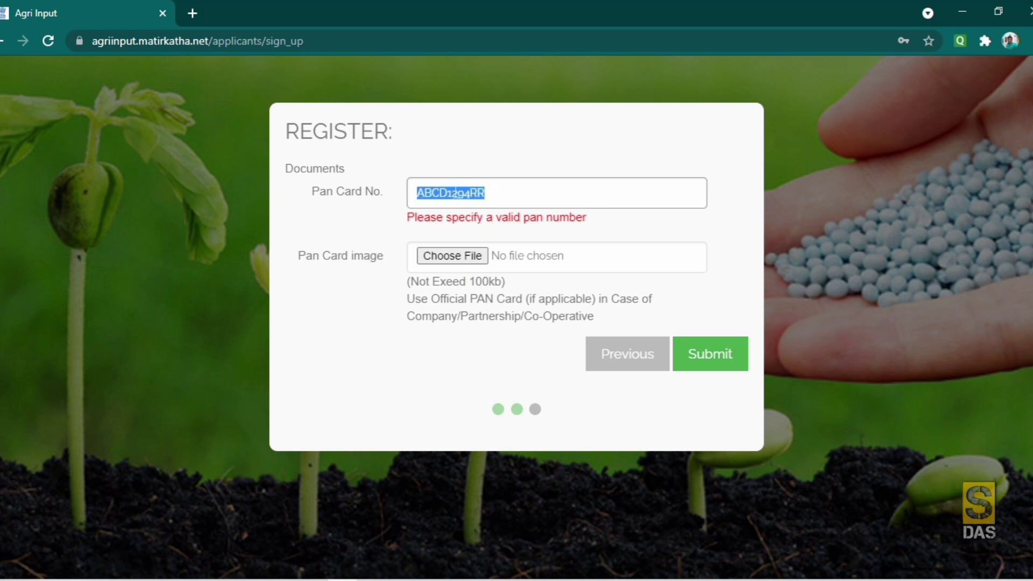
click(501, 192)
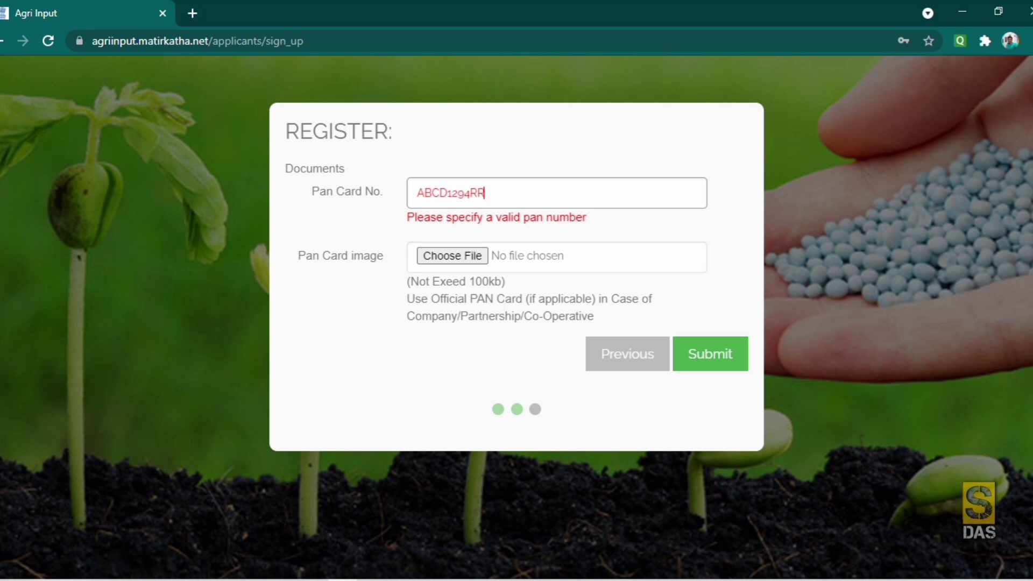
- Attach the PAN CARD image file as the PAN card document
click(461, 257)
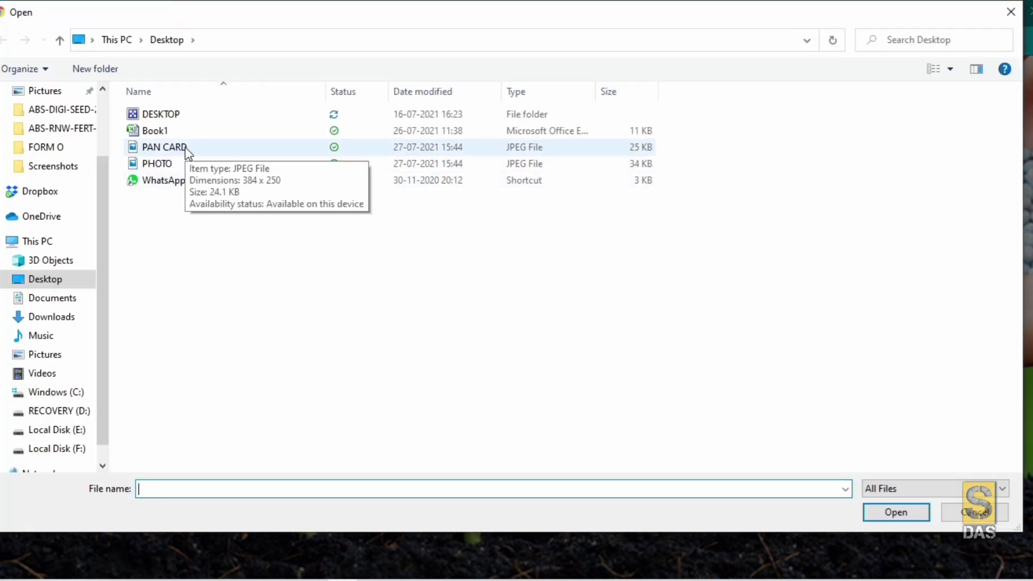
click(185, 147)
click(884, 512)
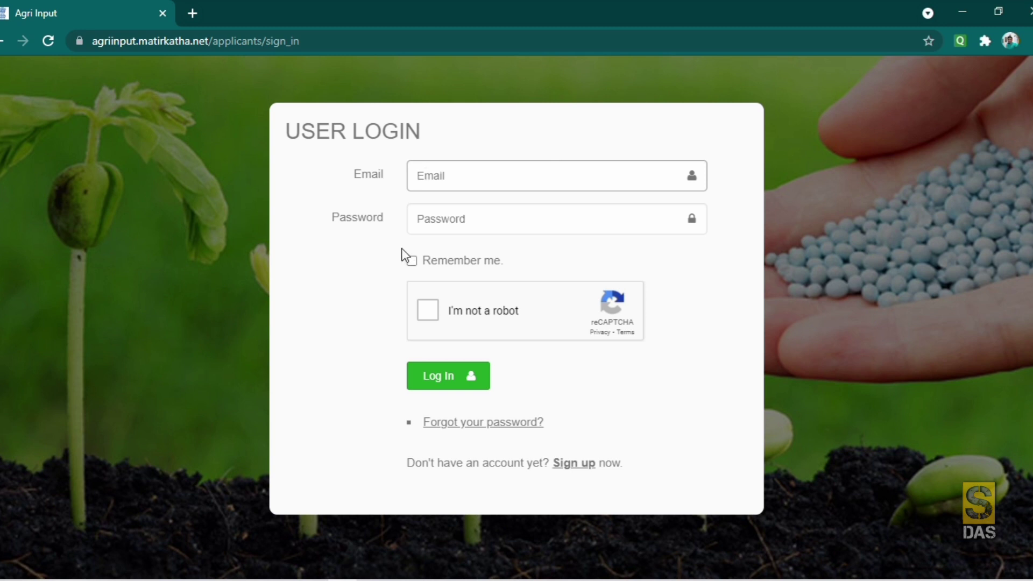
- Move on to entering the account password on the login page
click(417, 219)
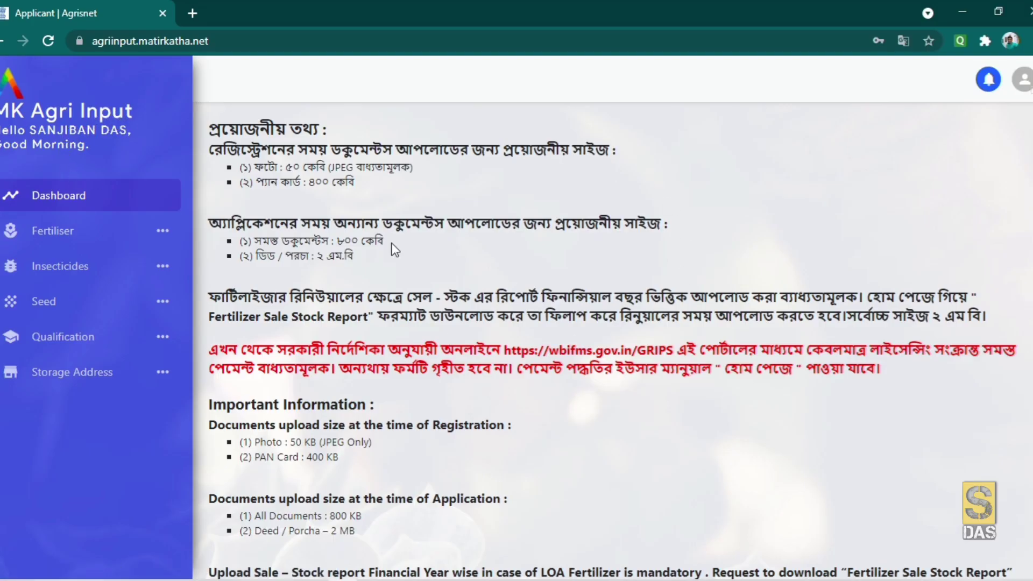
- Reload the Dashboard and expand the Fertiliser menu section
scroll(453, 335, down, 2)
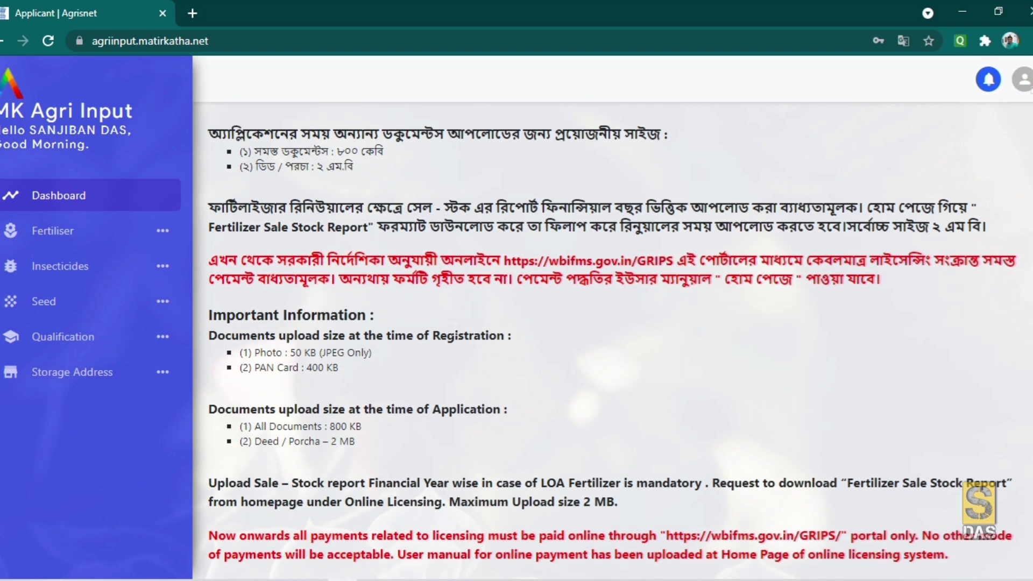
scroll(453, 336, up, 2)
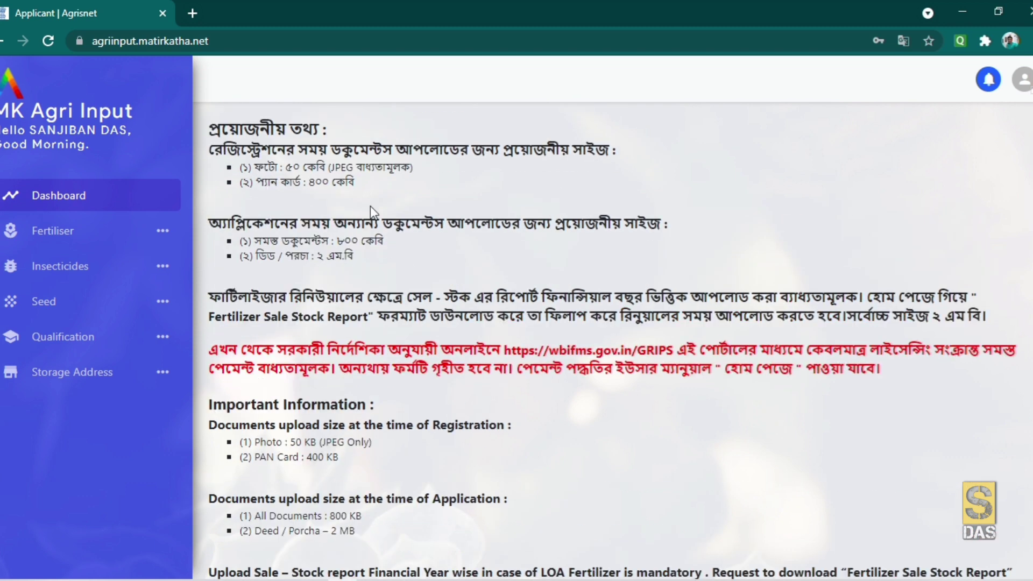
scroll(613, 344, down, 2)
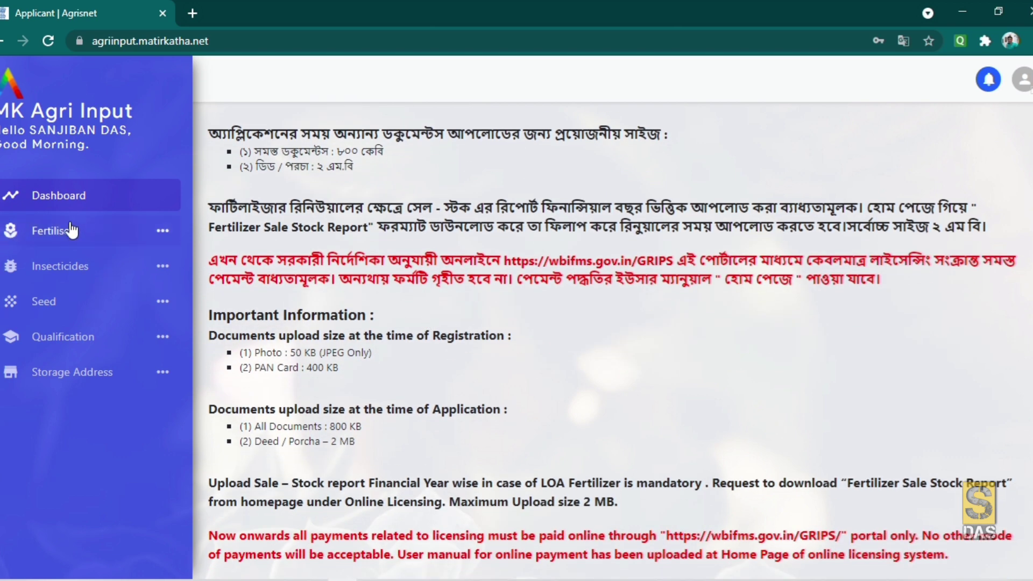
click(71, 195)
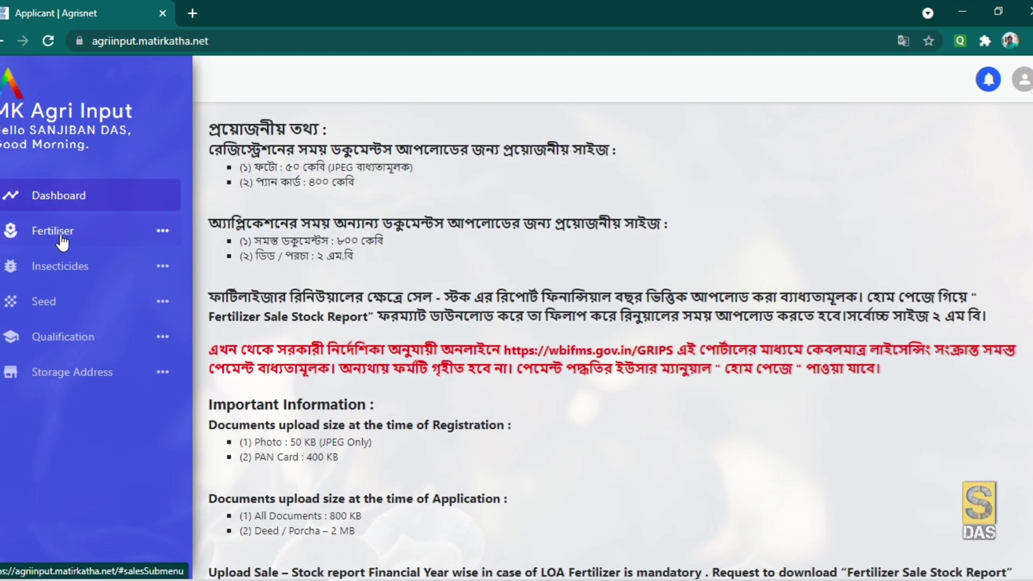
click(62, 235)
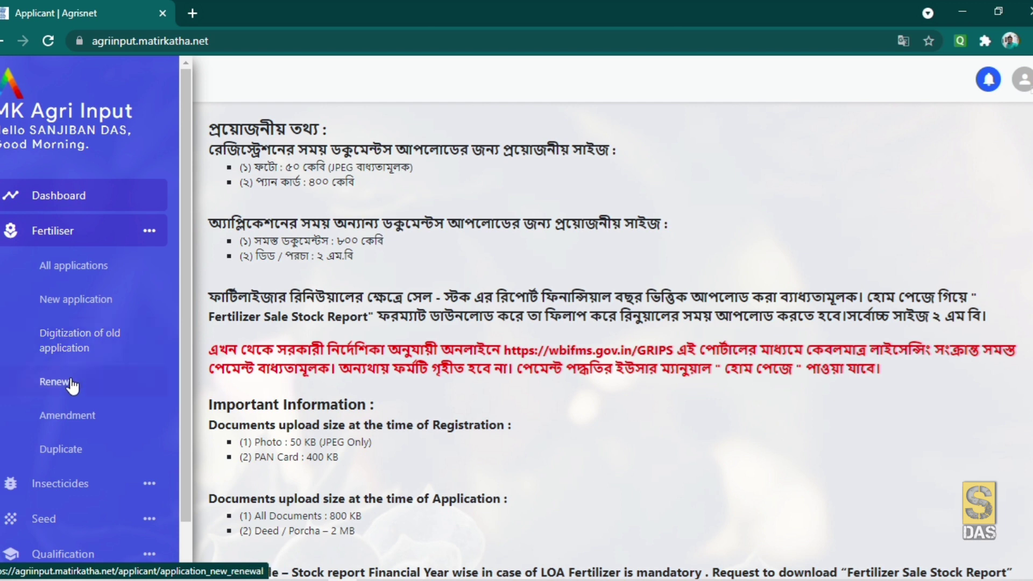
- Expand and collapse the Insecticides and Seed menu sections to review them
click(81, 234)
click(75, 267)
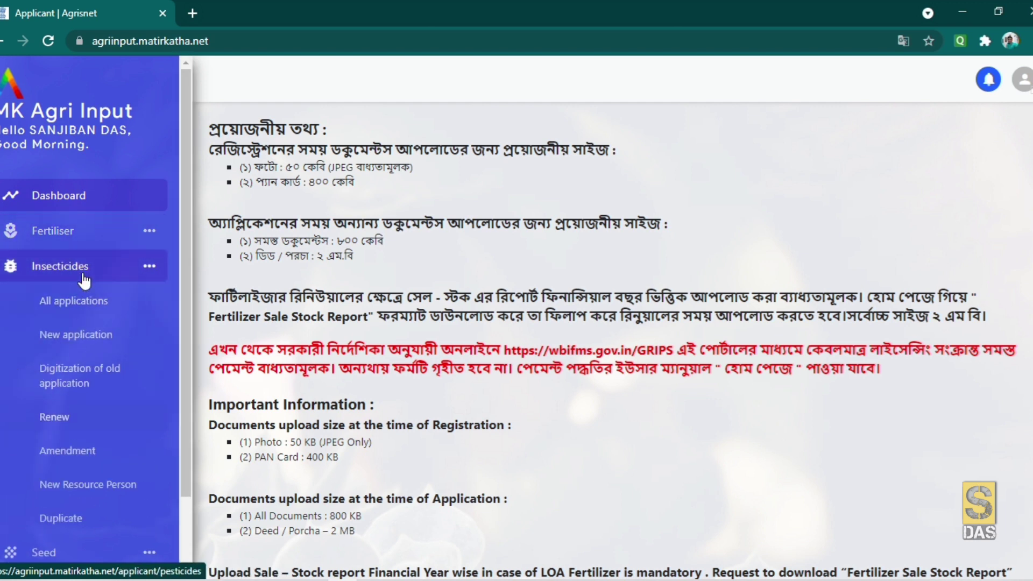
click(76, 267)
click(75, 305)
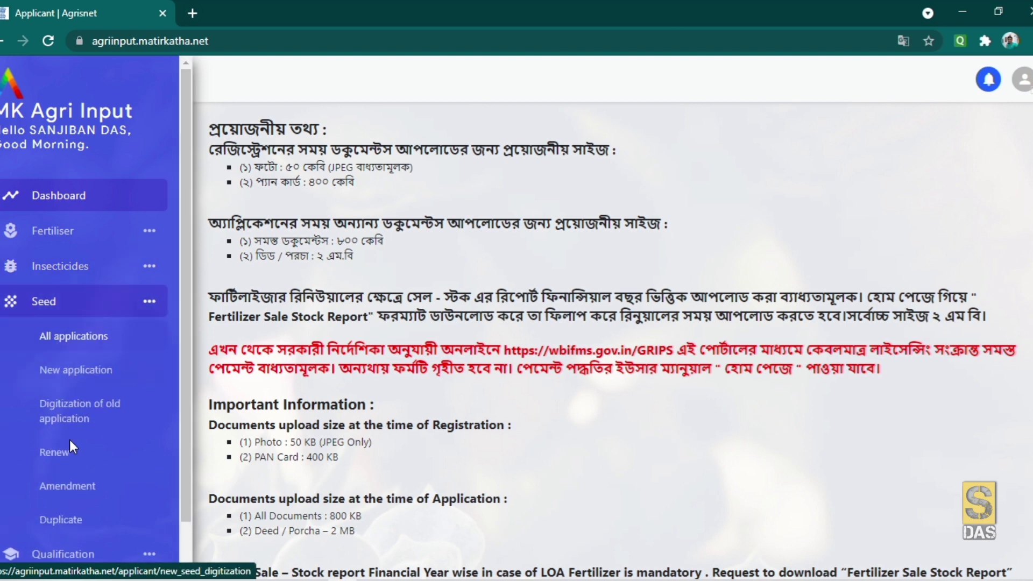
click(71, 304)
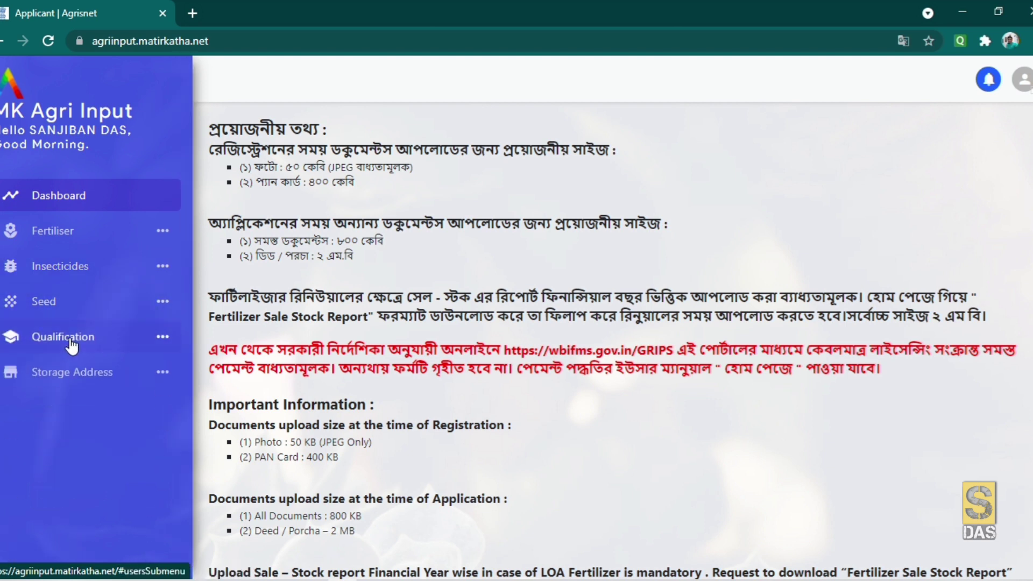
- Expand the Qualification and Storage Address menu sections
click(71, 344)
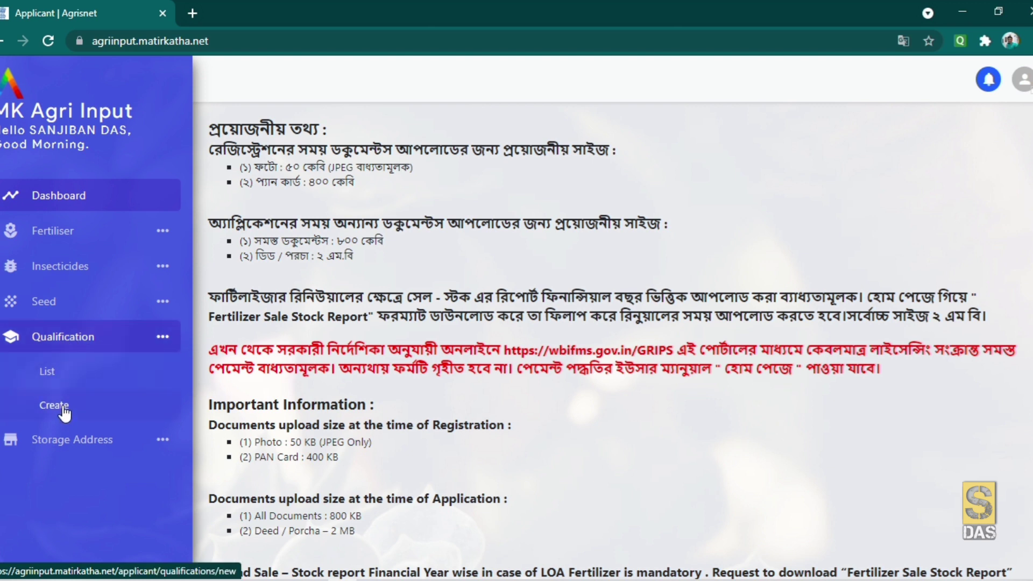
click(69, 439)
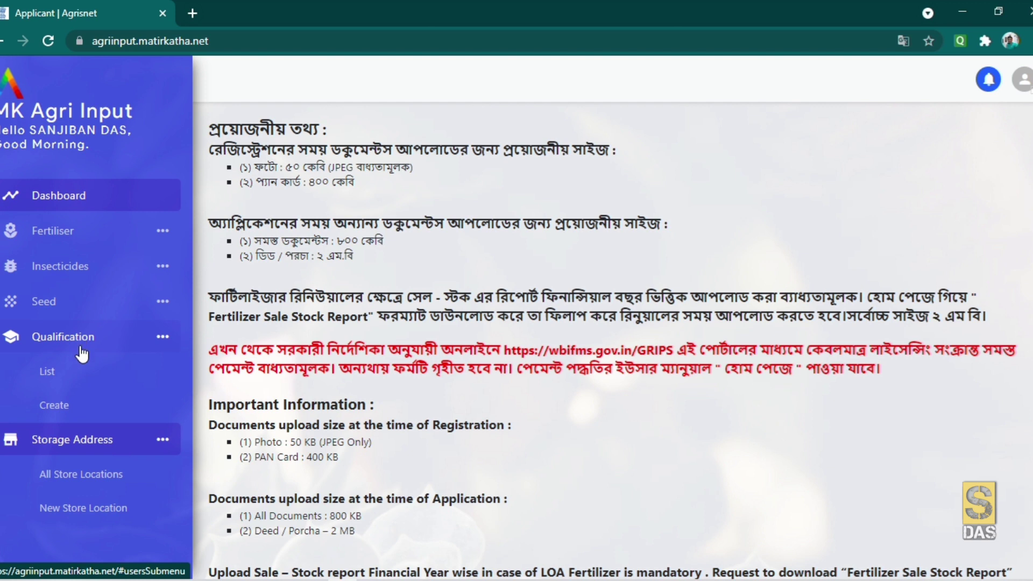
click(81, 340)
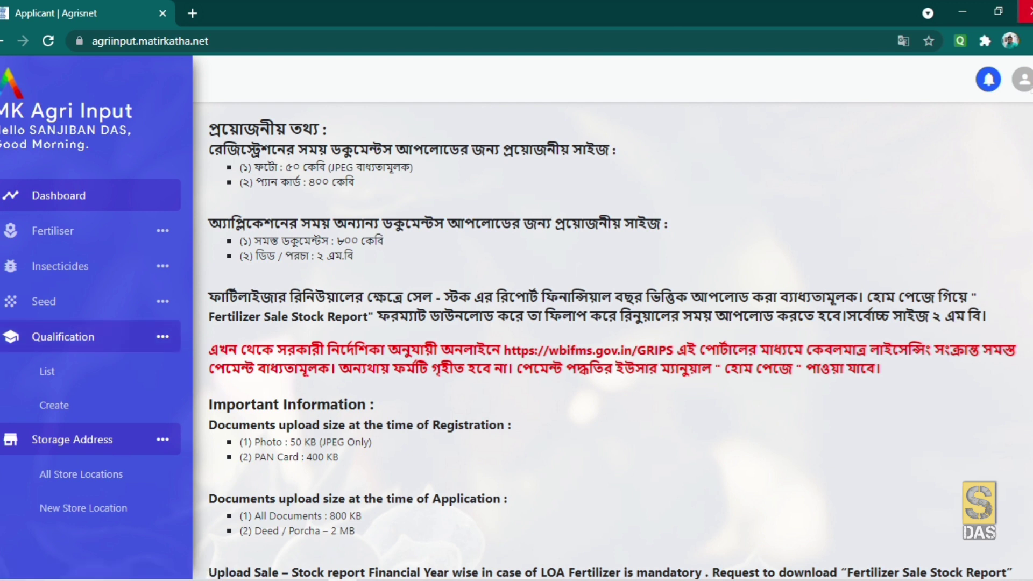